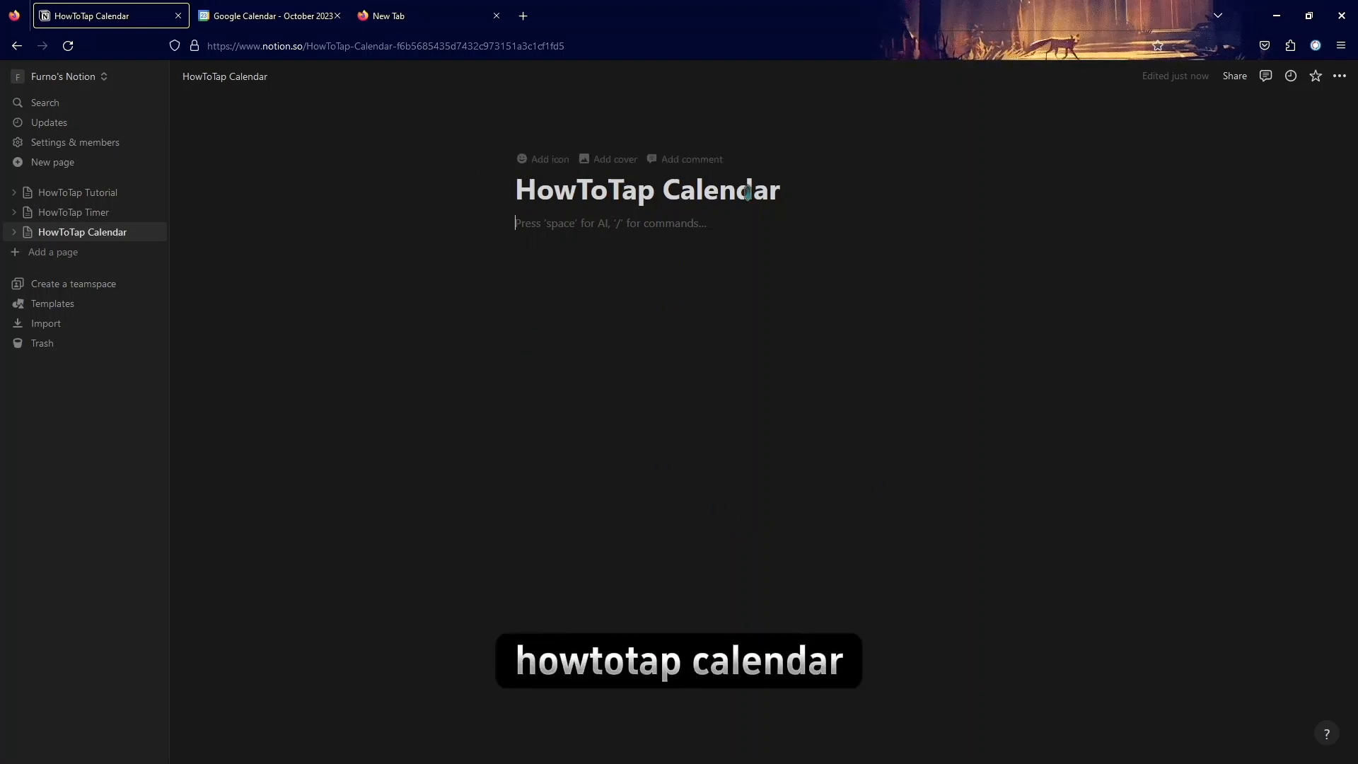
View the October 2023 events in Google Calendar, and open indify.co in the empty browser tab.
click(267, 15)
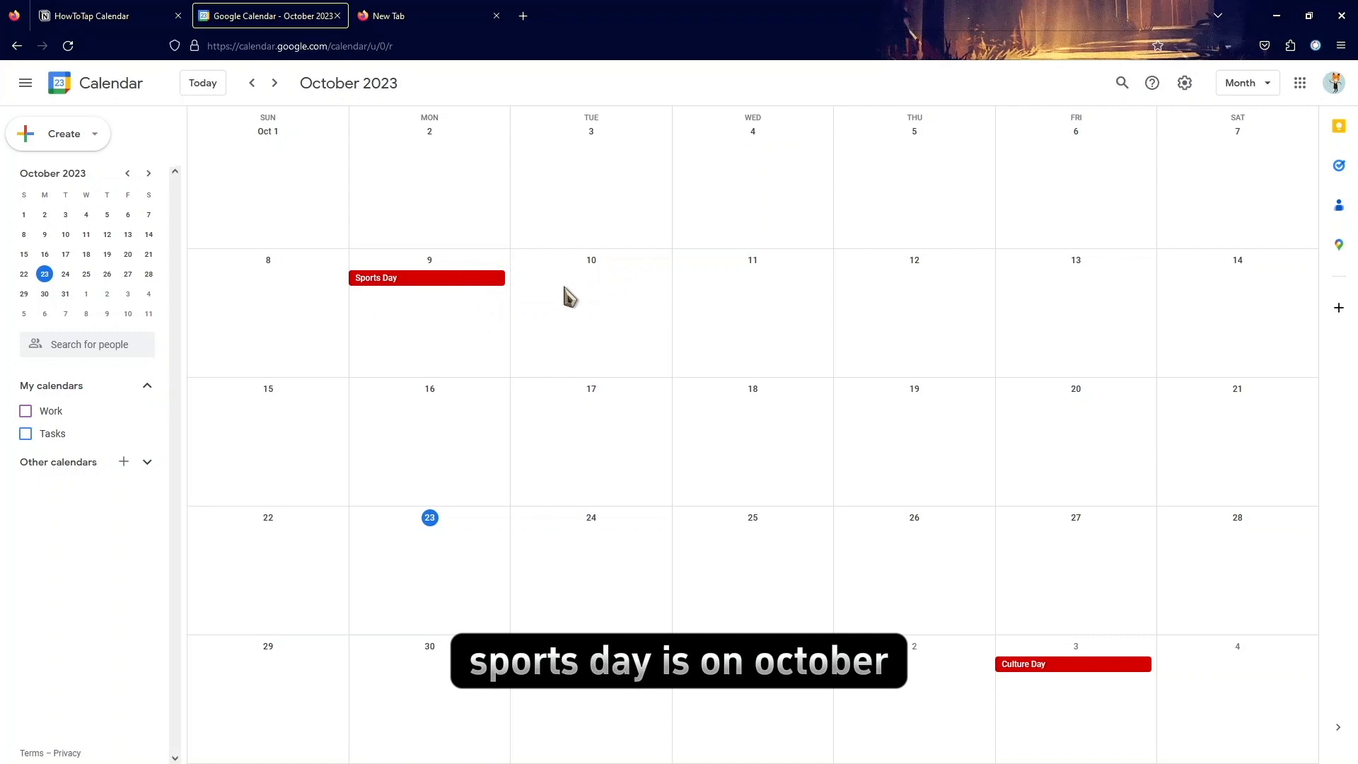
click(415, 15)
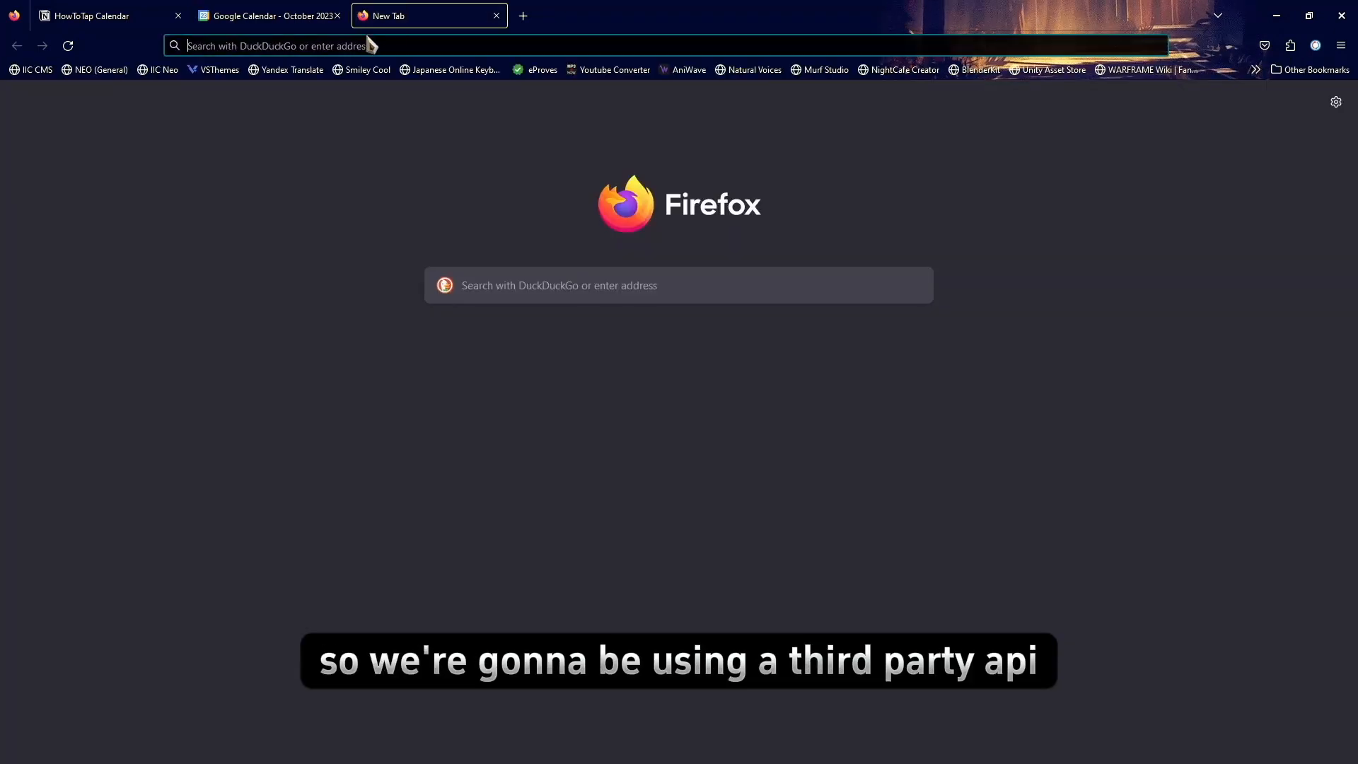
text(indify.co/)
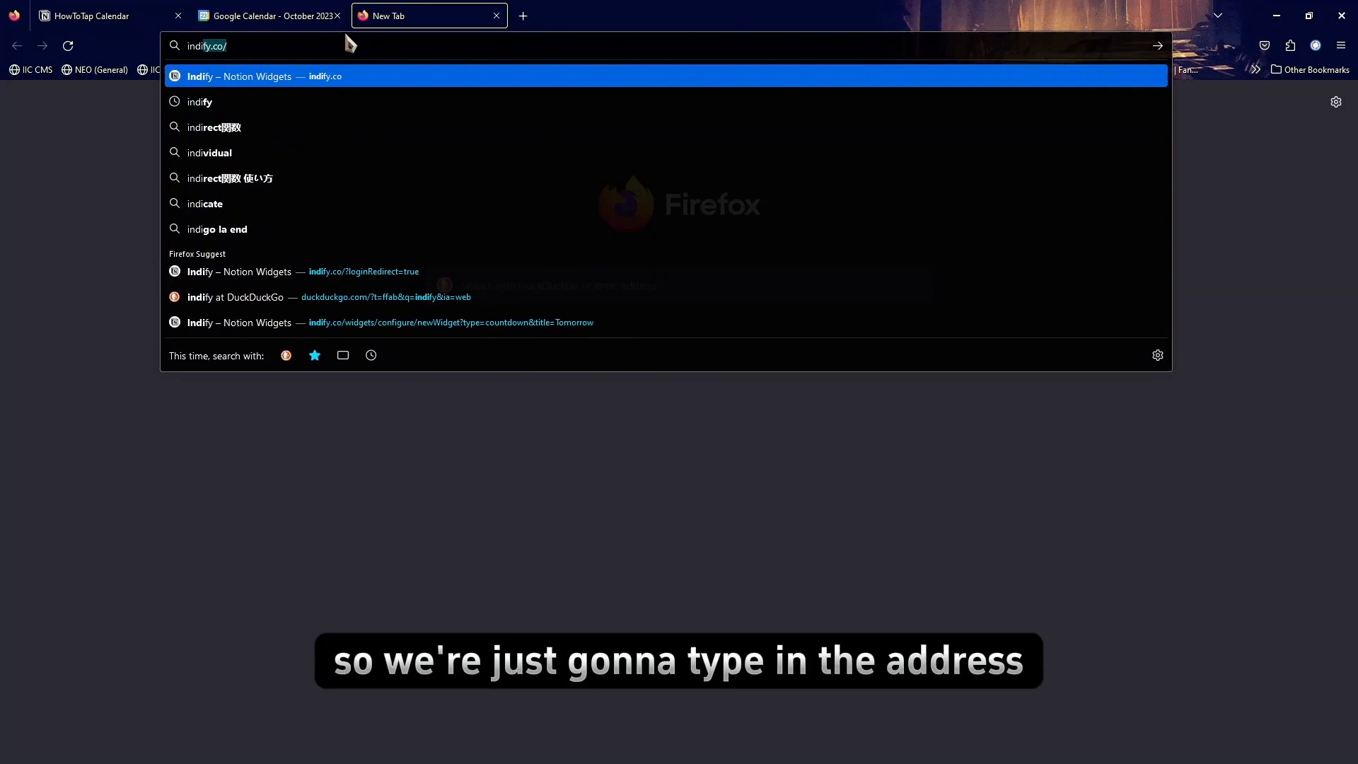
click(240, 47)
key(Return)
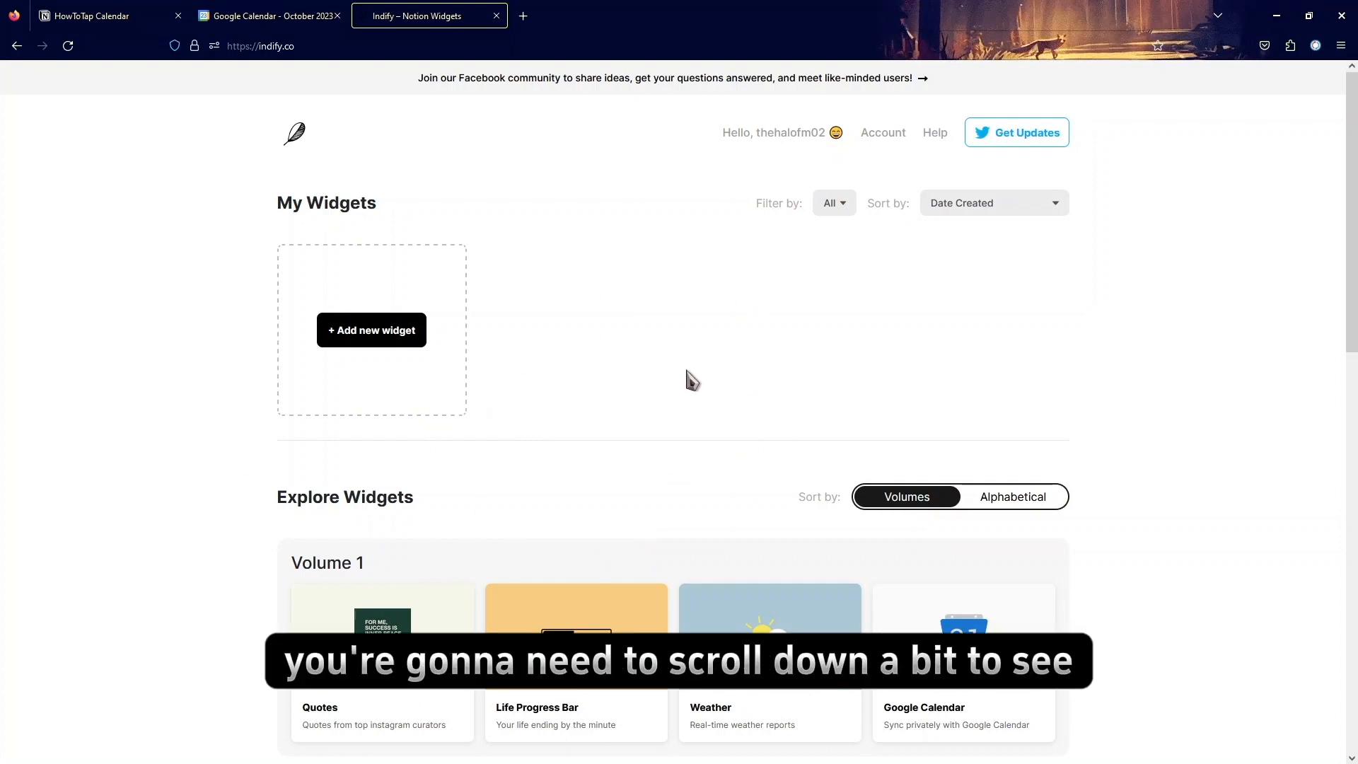
Create a Google Calendar widget from the Volume 1 collection with the title "Calendar".
scroll(692, 381, down, 2)
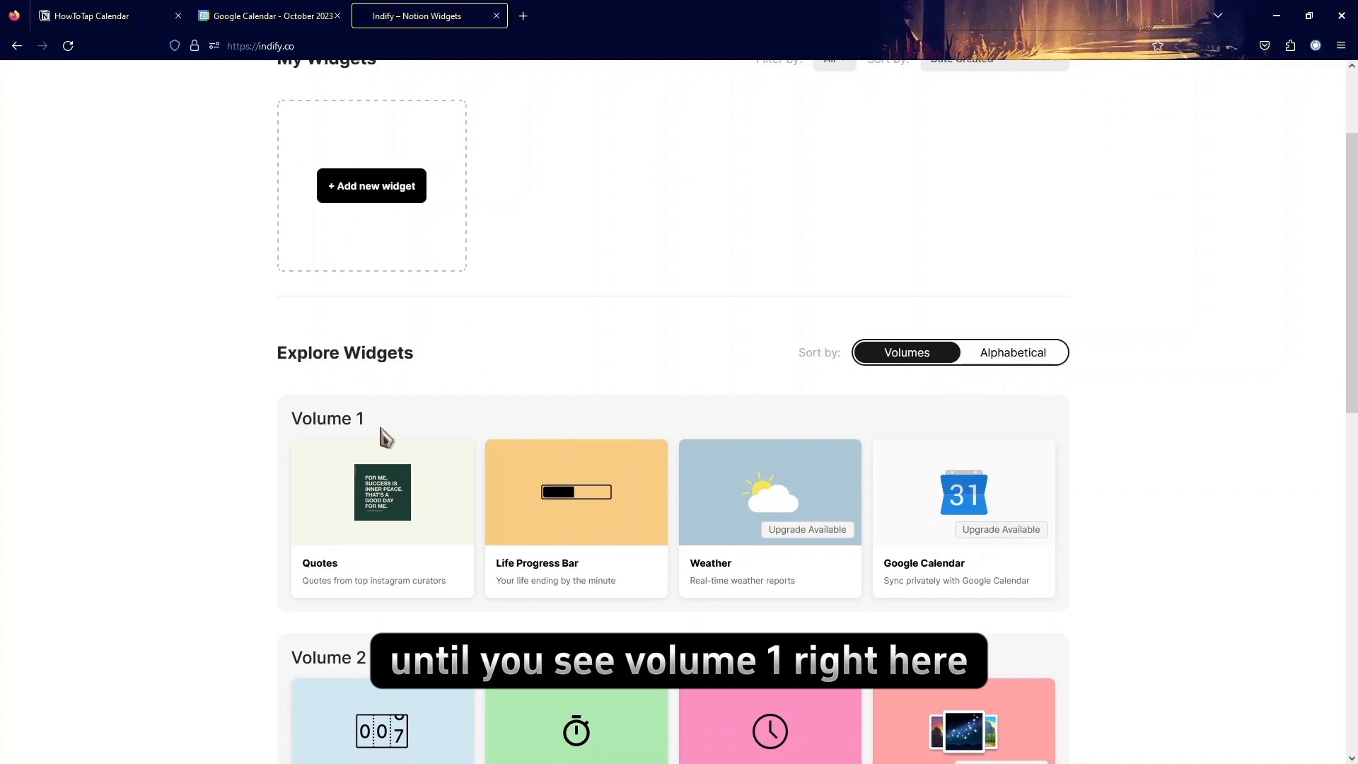
mouse_move(973, 540)
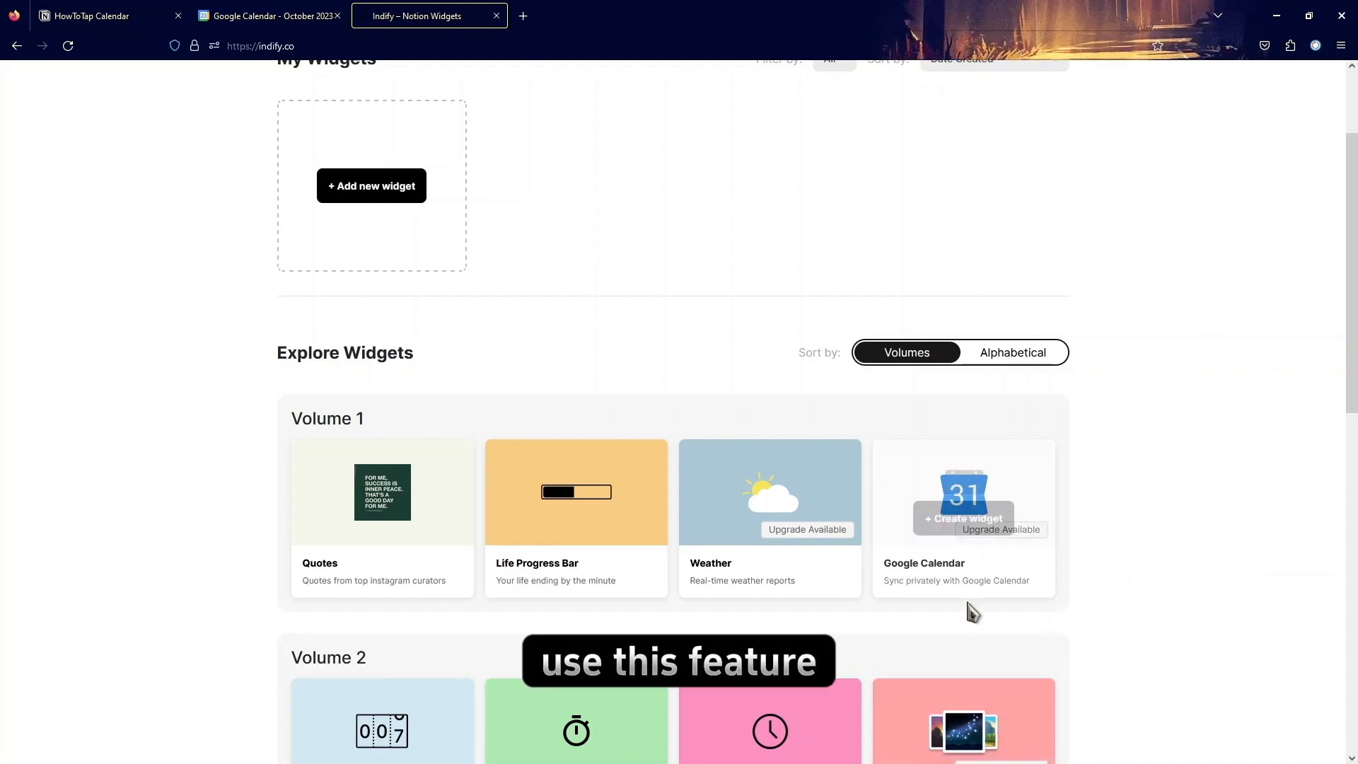
mouse_move(961, 574)
click(965, 523)
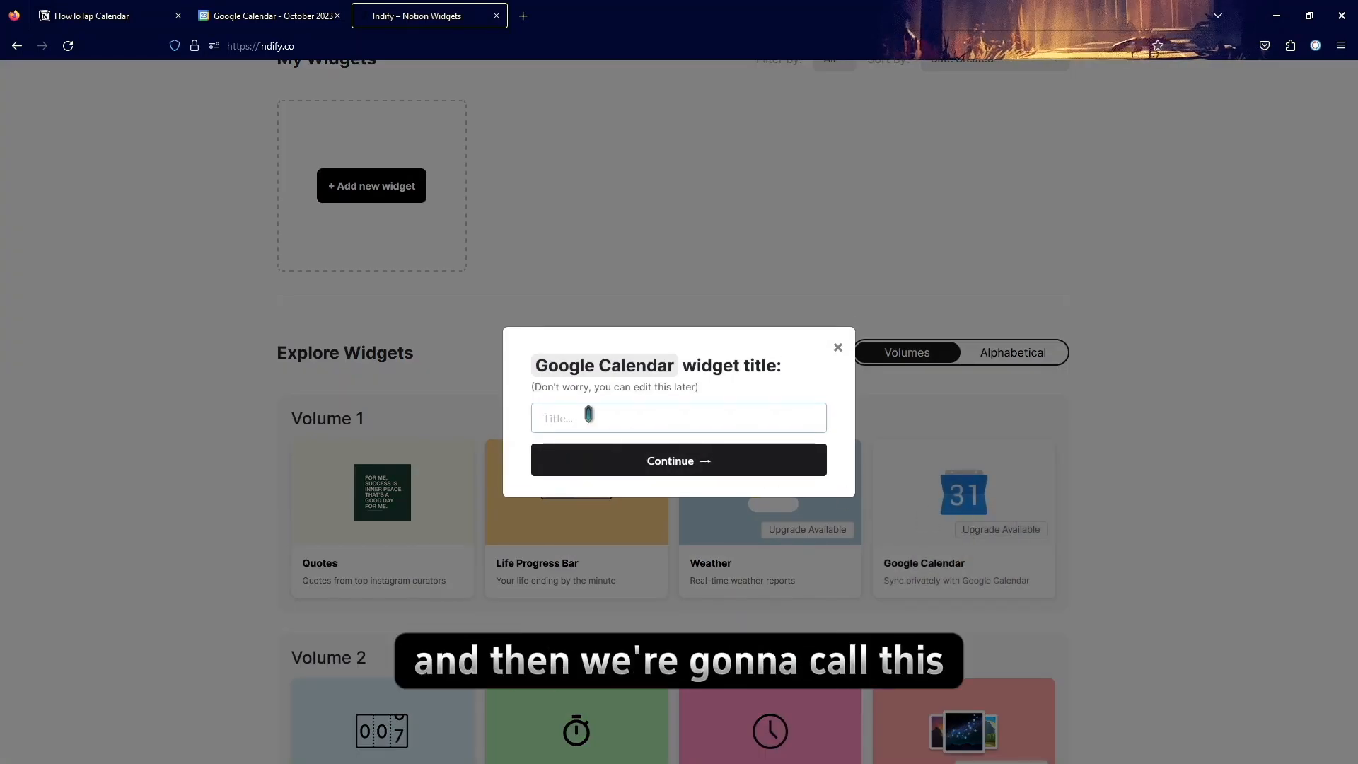
text(Cale)
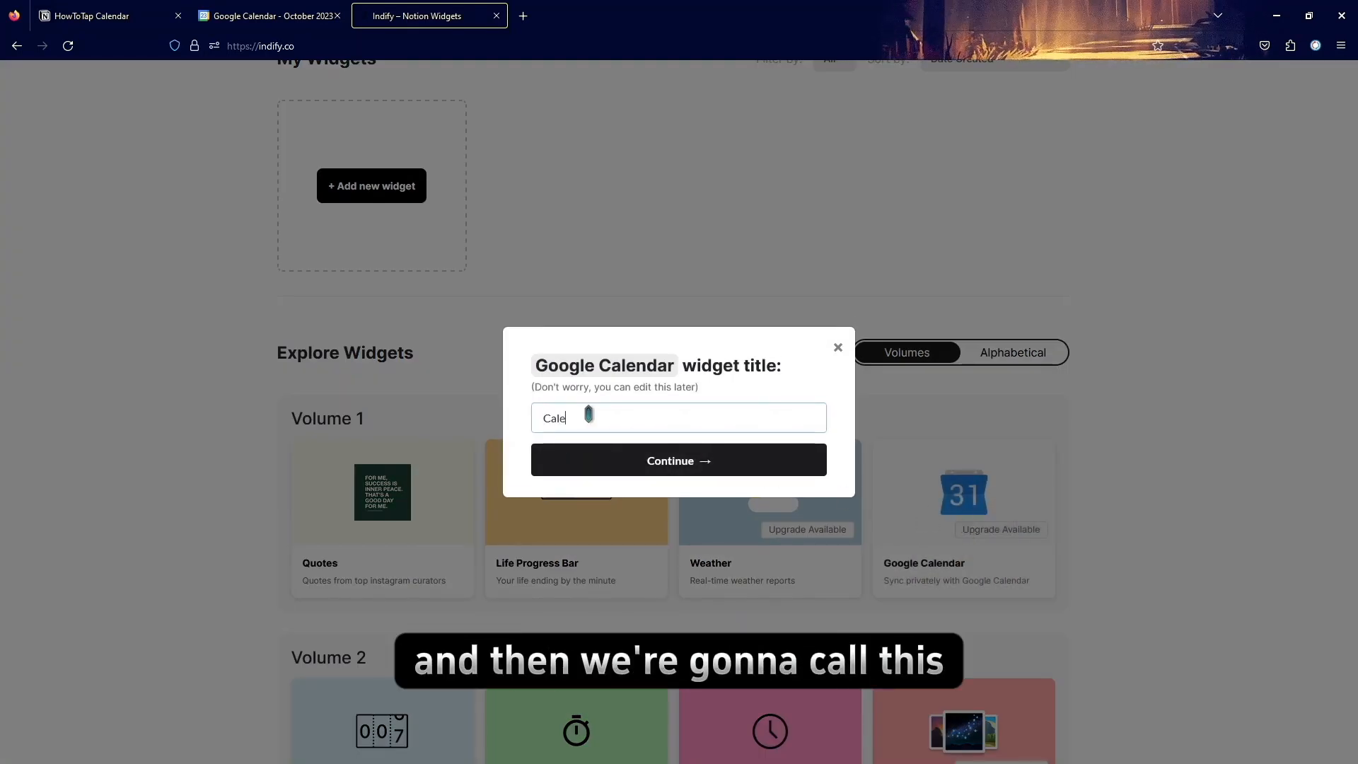
text(ndar)
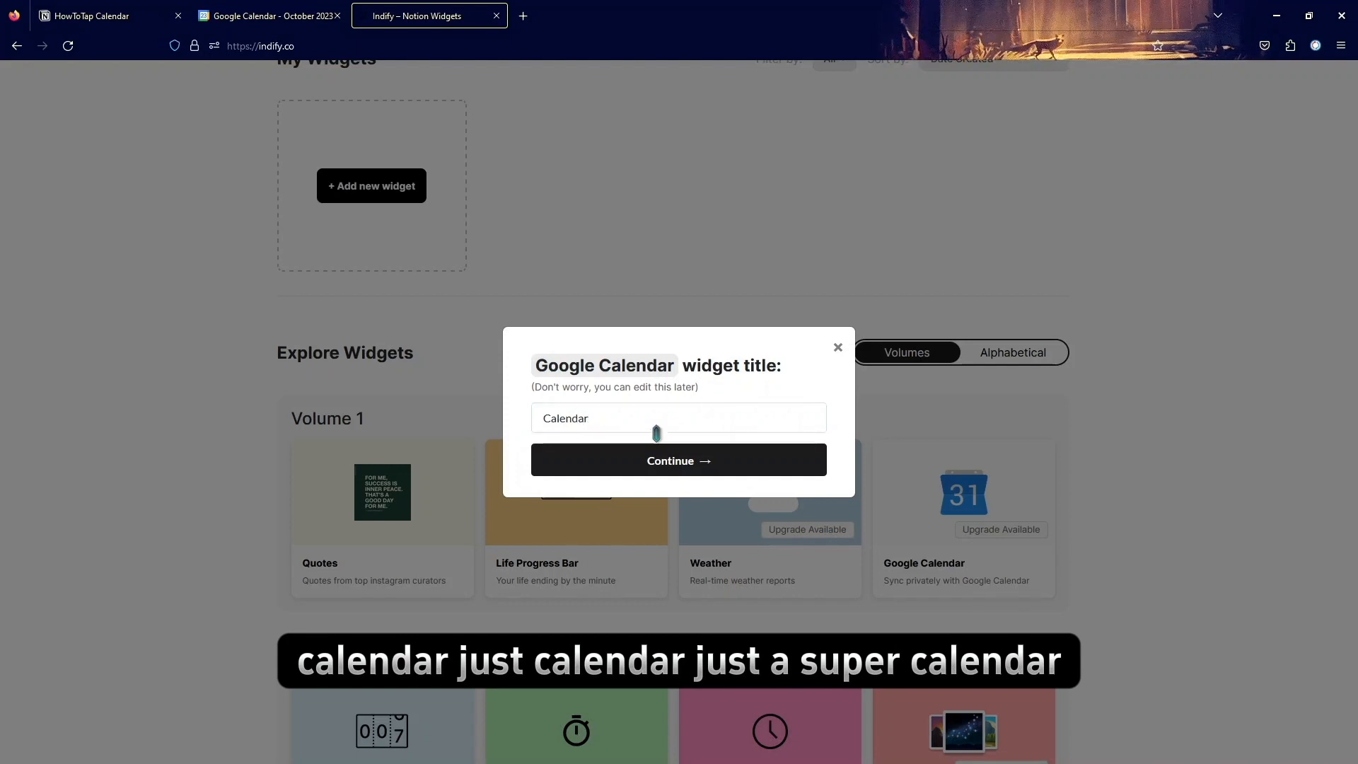
click(635, 465)
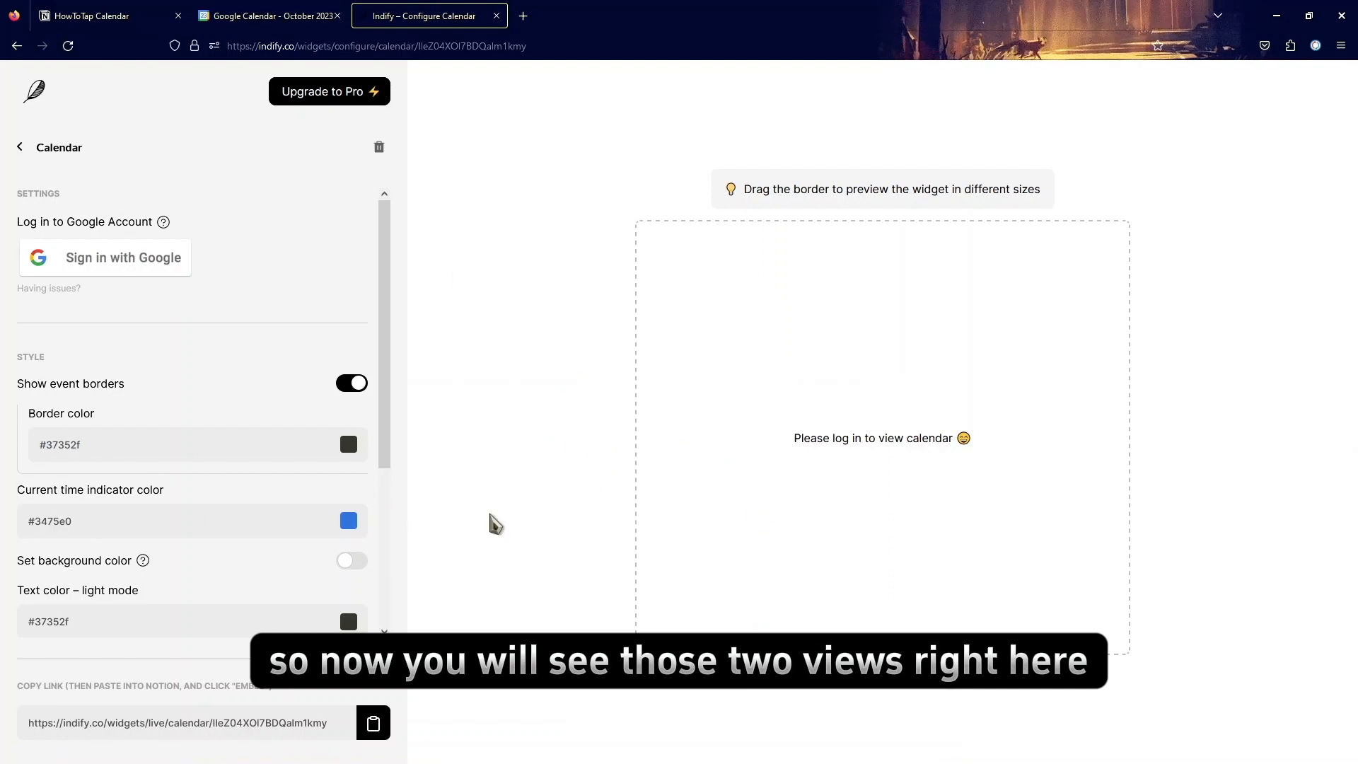
scroll(199, 386, down, 4)
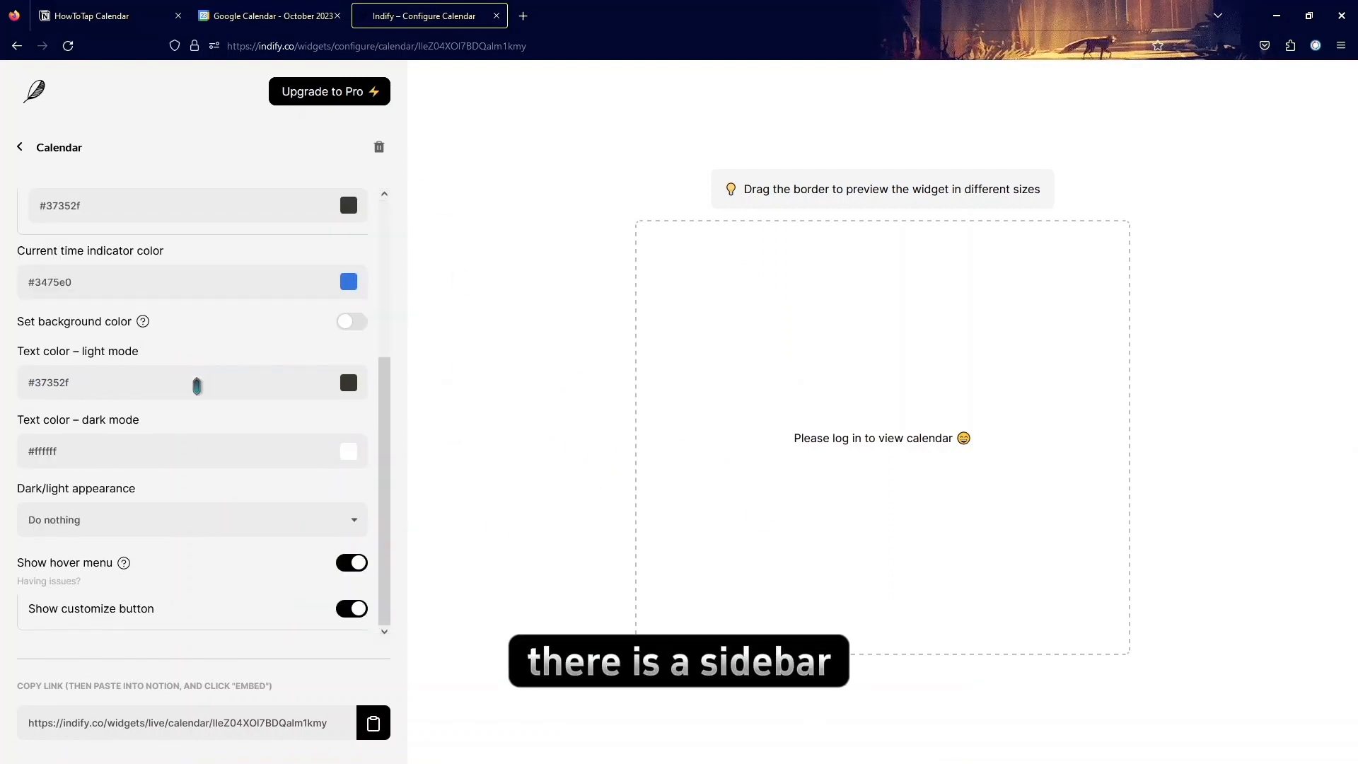
scroll(198, 386, up, 4)
scroll(200, 390, down, 3)
scroll(200, 392, up, 3)
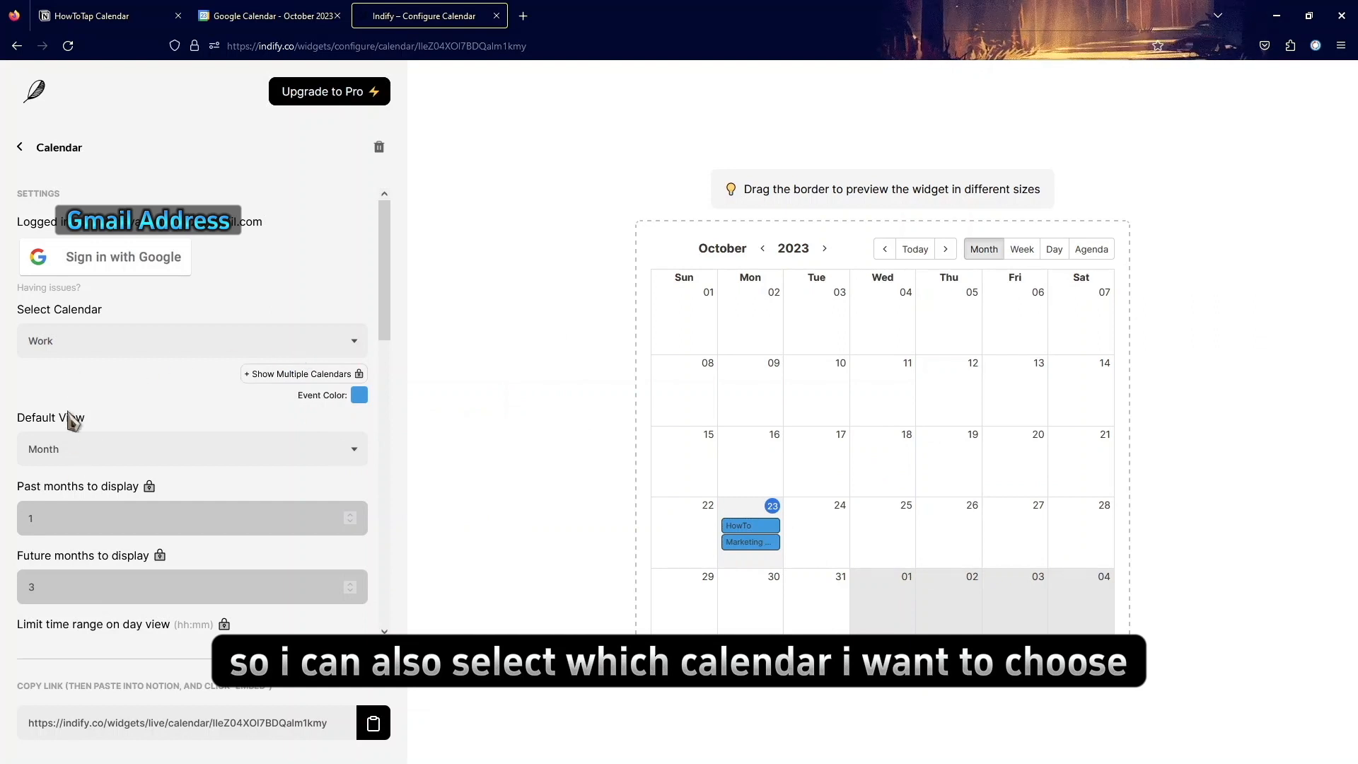
Set the widget's source calendar to Holidays in Japan and switch it to Phases of the Moon.
click(67, 449)
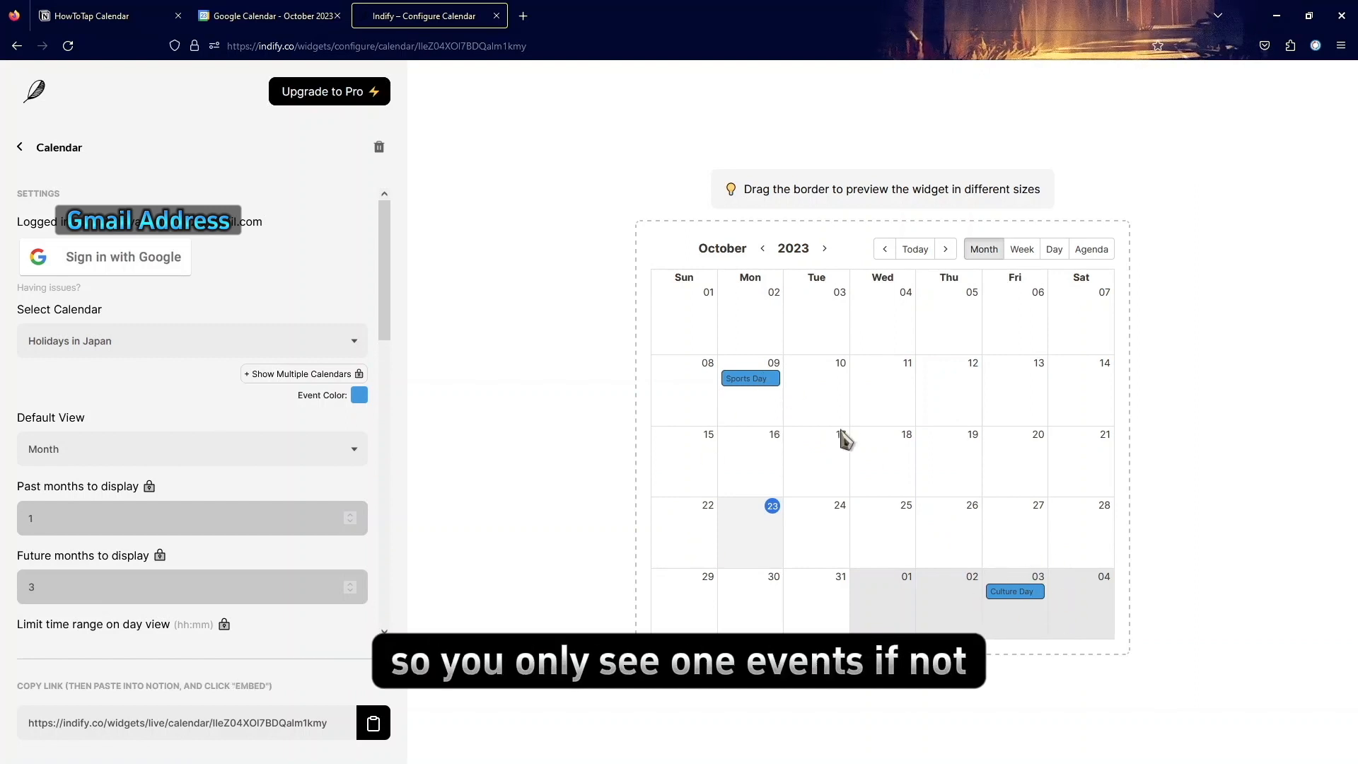
click(105, 371)
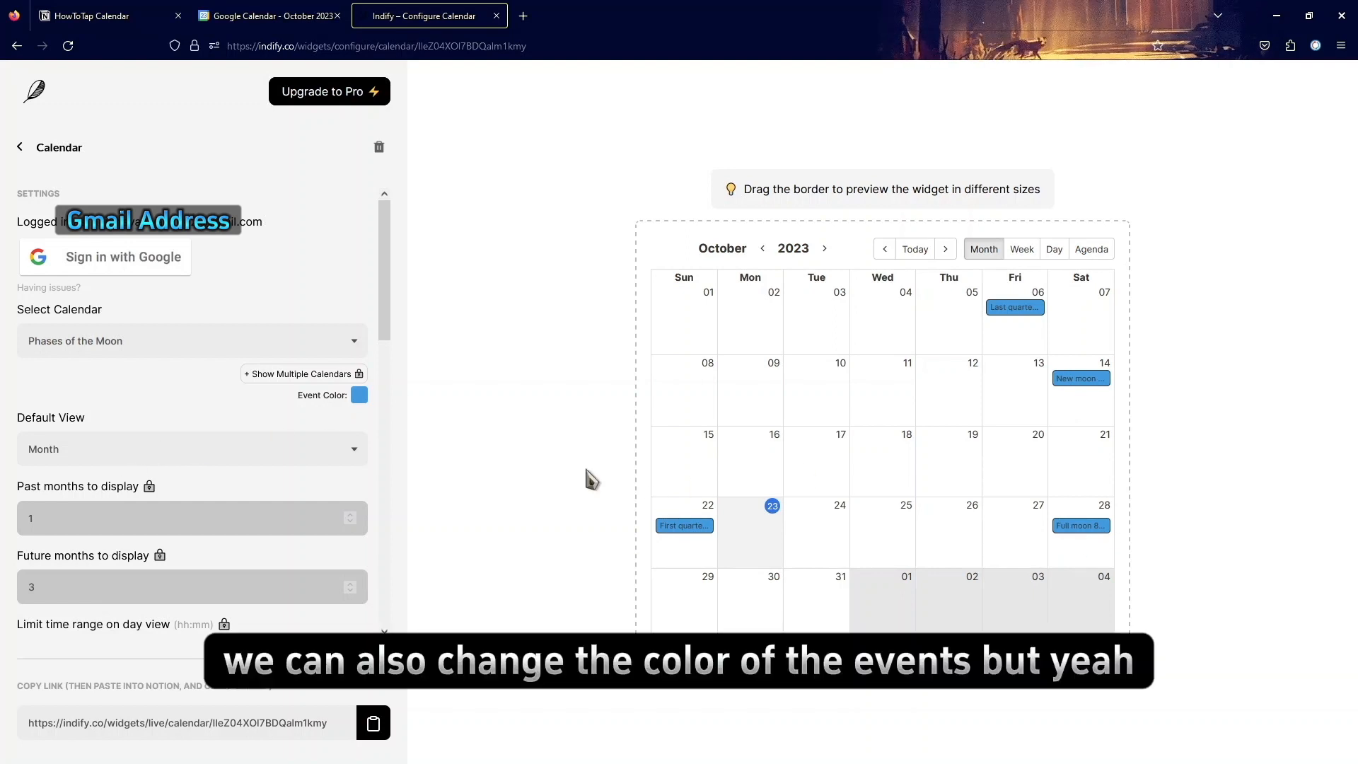
Set the widget's current time indicator color to red #e03e3e.
mouse_move(362, 402)
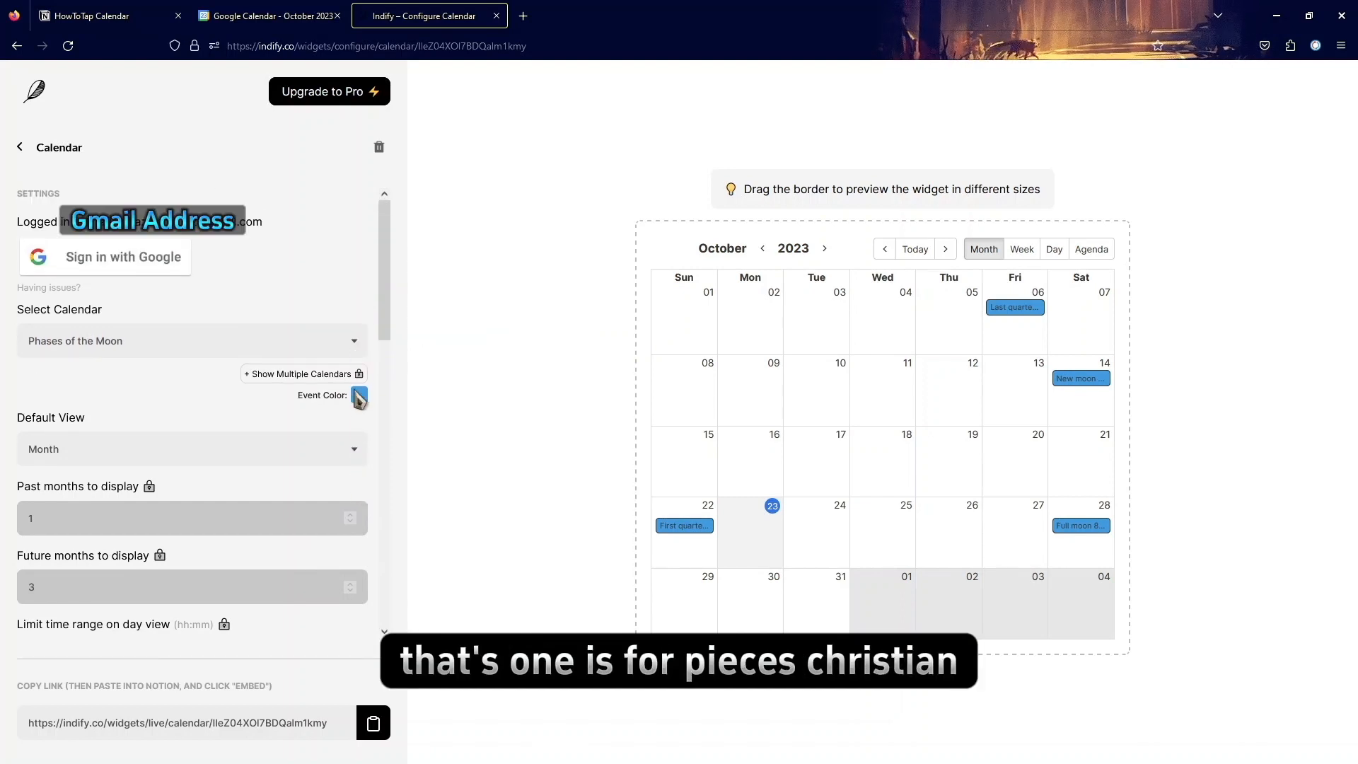
scroll(354, 417, down, 2)
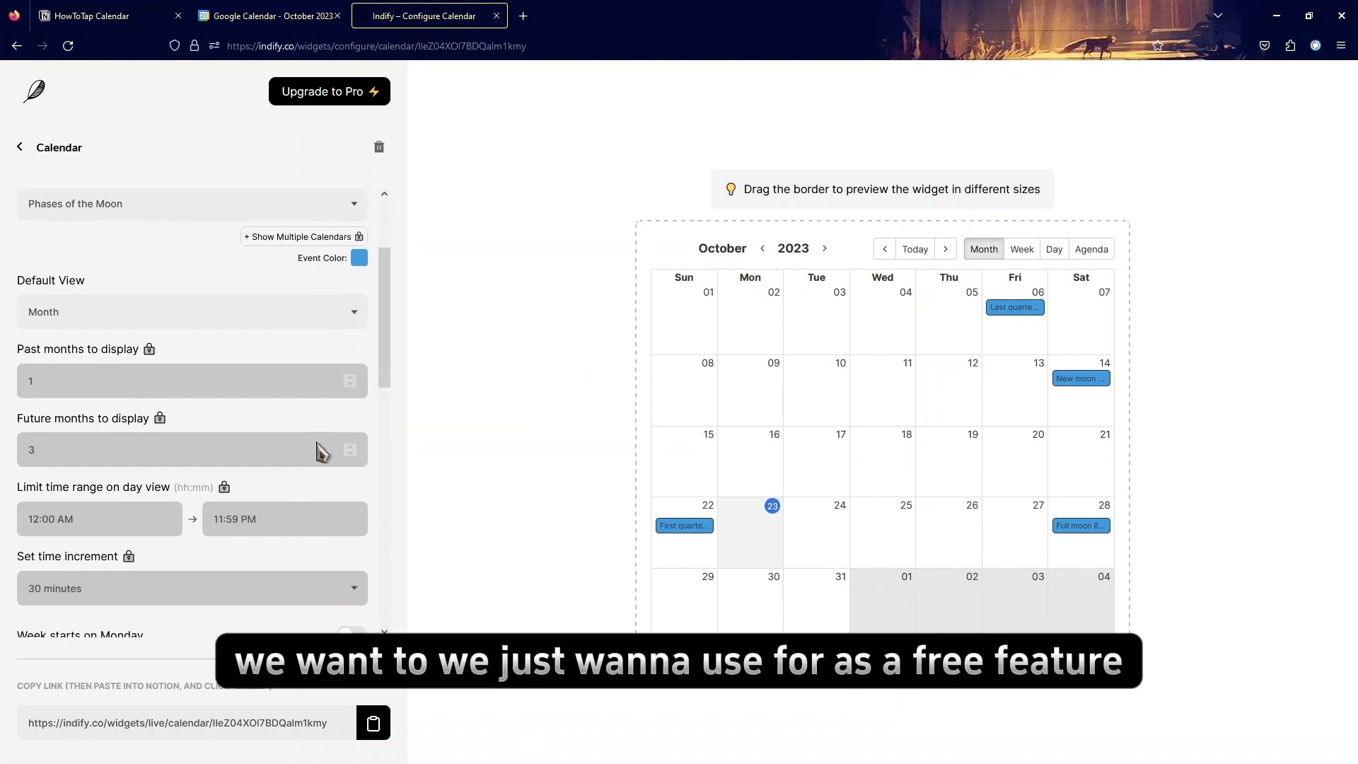
scroll(318, 456, down, 5)
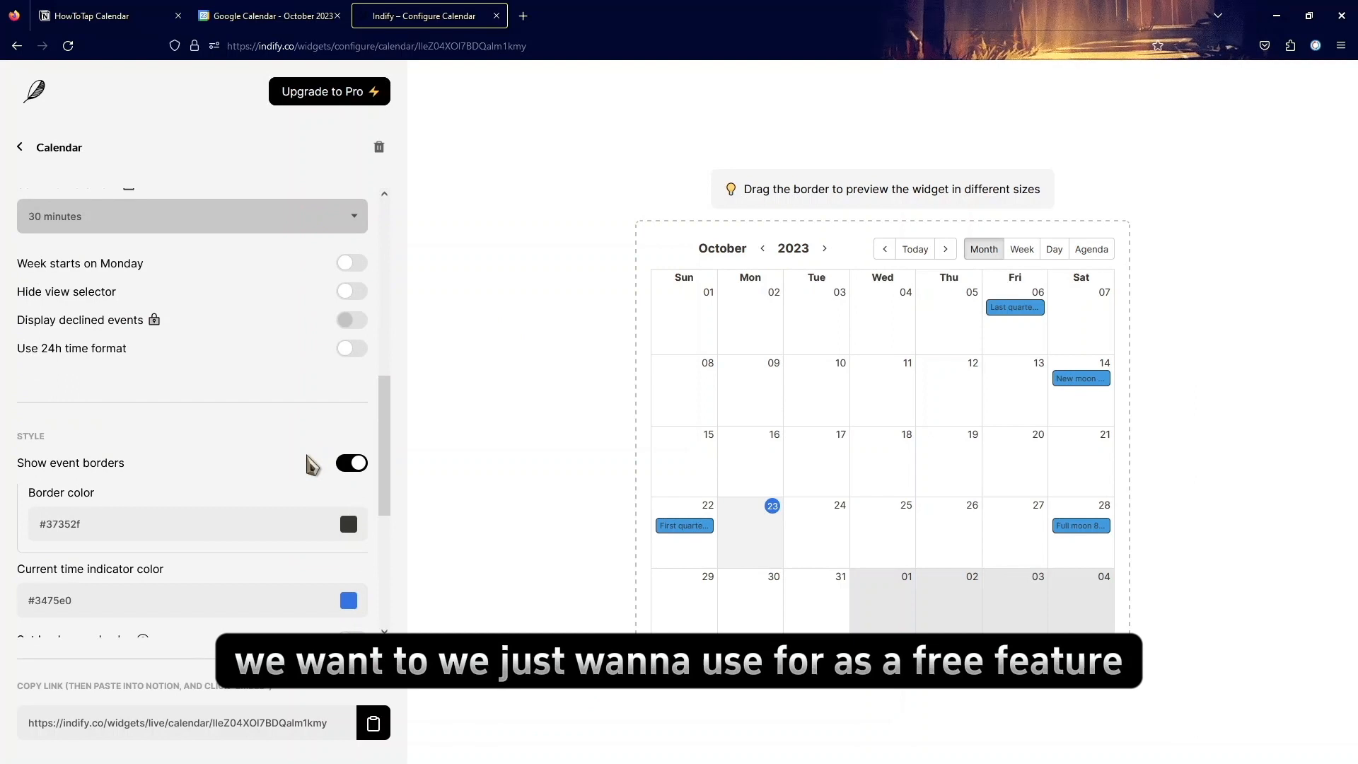
scroll(309, 458, down, 2)
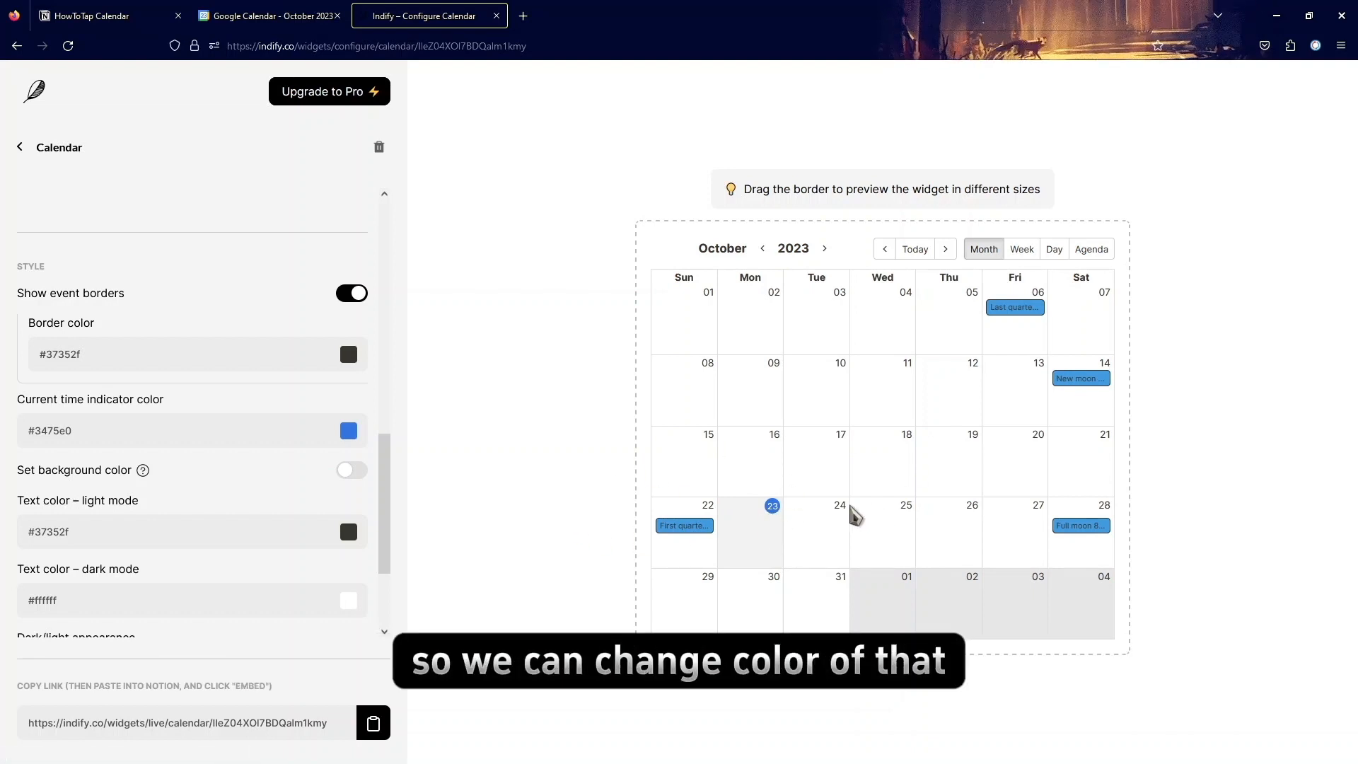
click(349, 433)
click(525, 443)
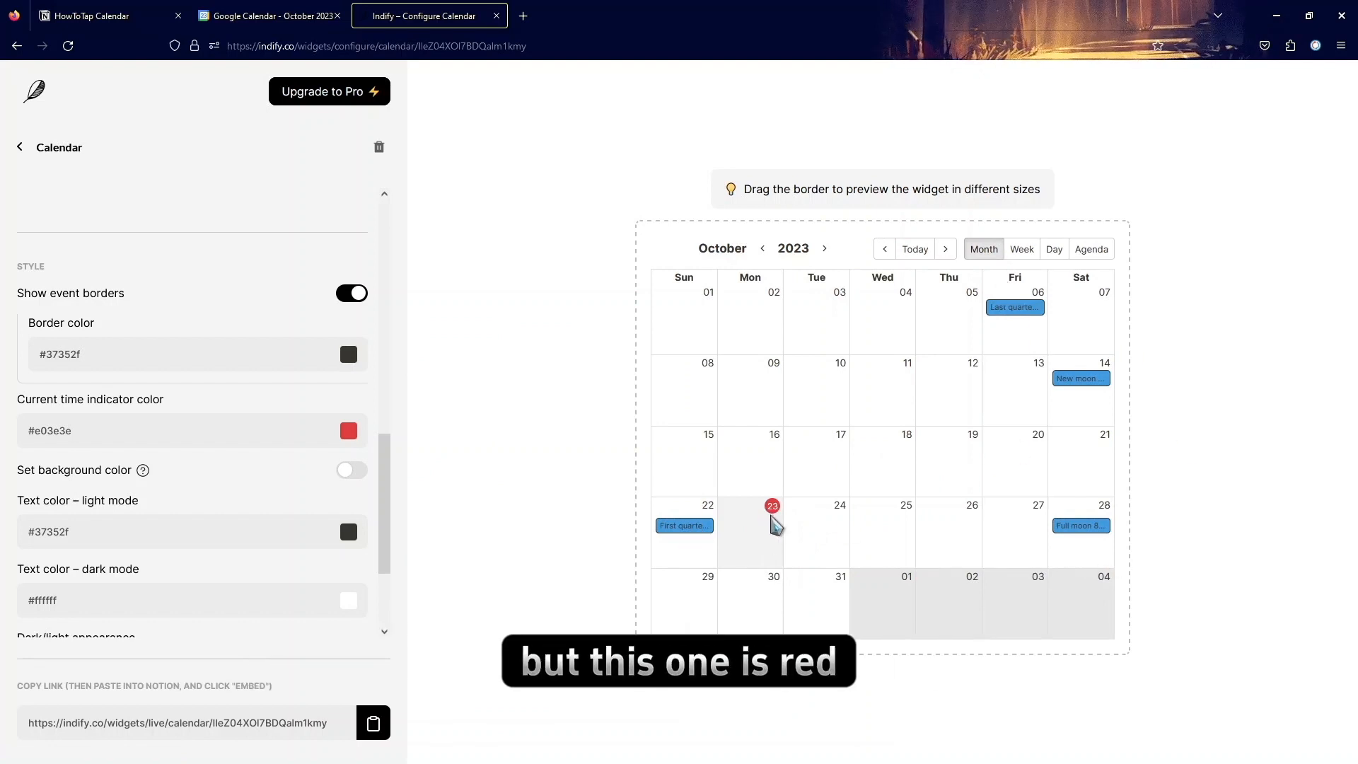
Copy the calendar widget's link for embedding in Notion.
scroll(218, 516, down, 3)
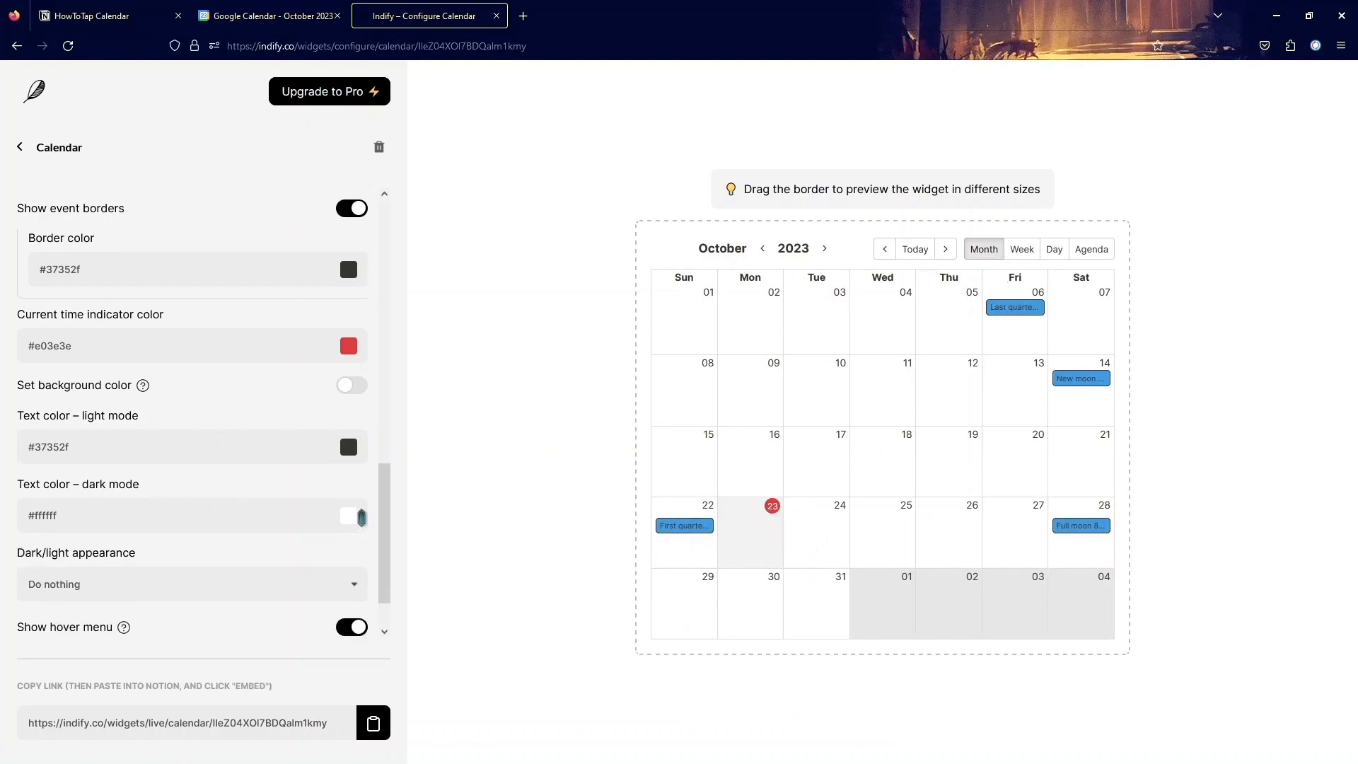
scroll(312, 385, up, 1)
scroll(340, 510, down, 1)
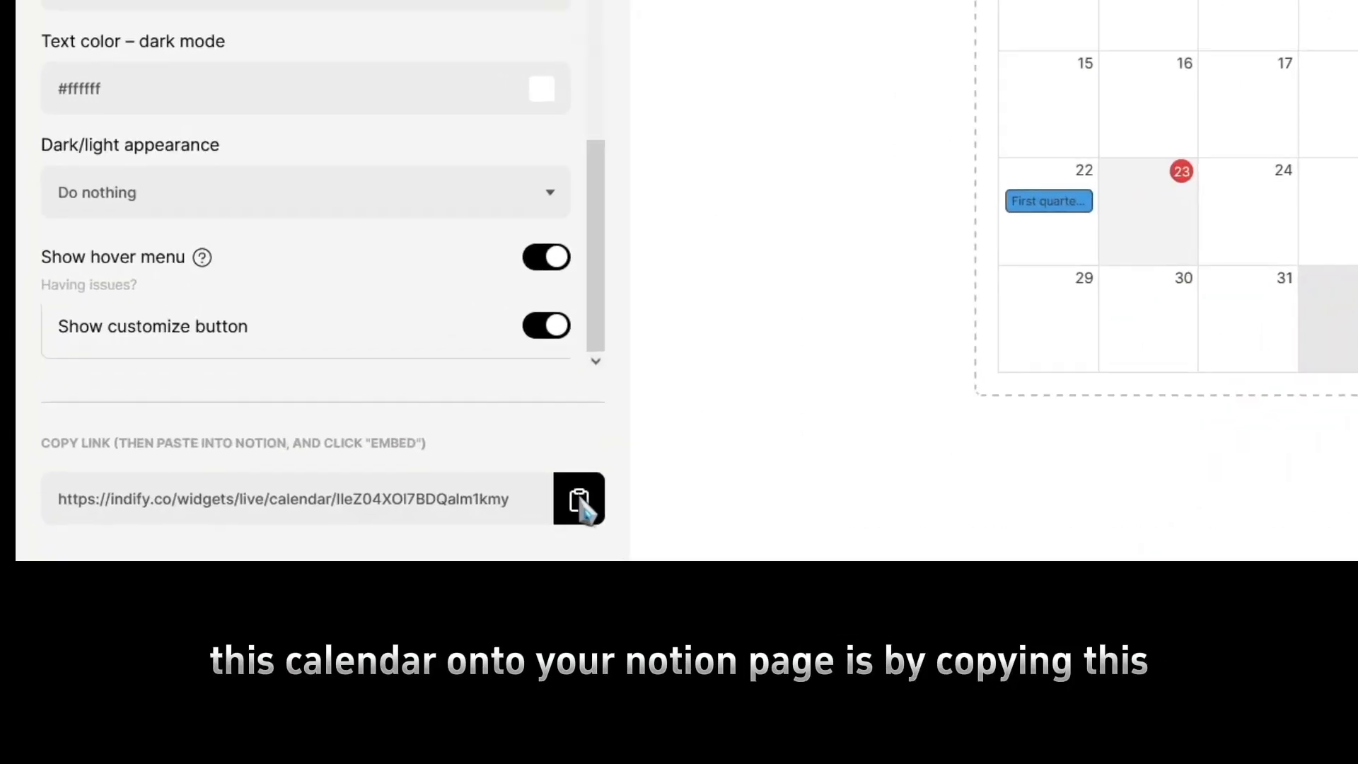
click(580, 500)
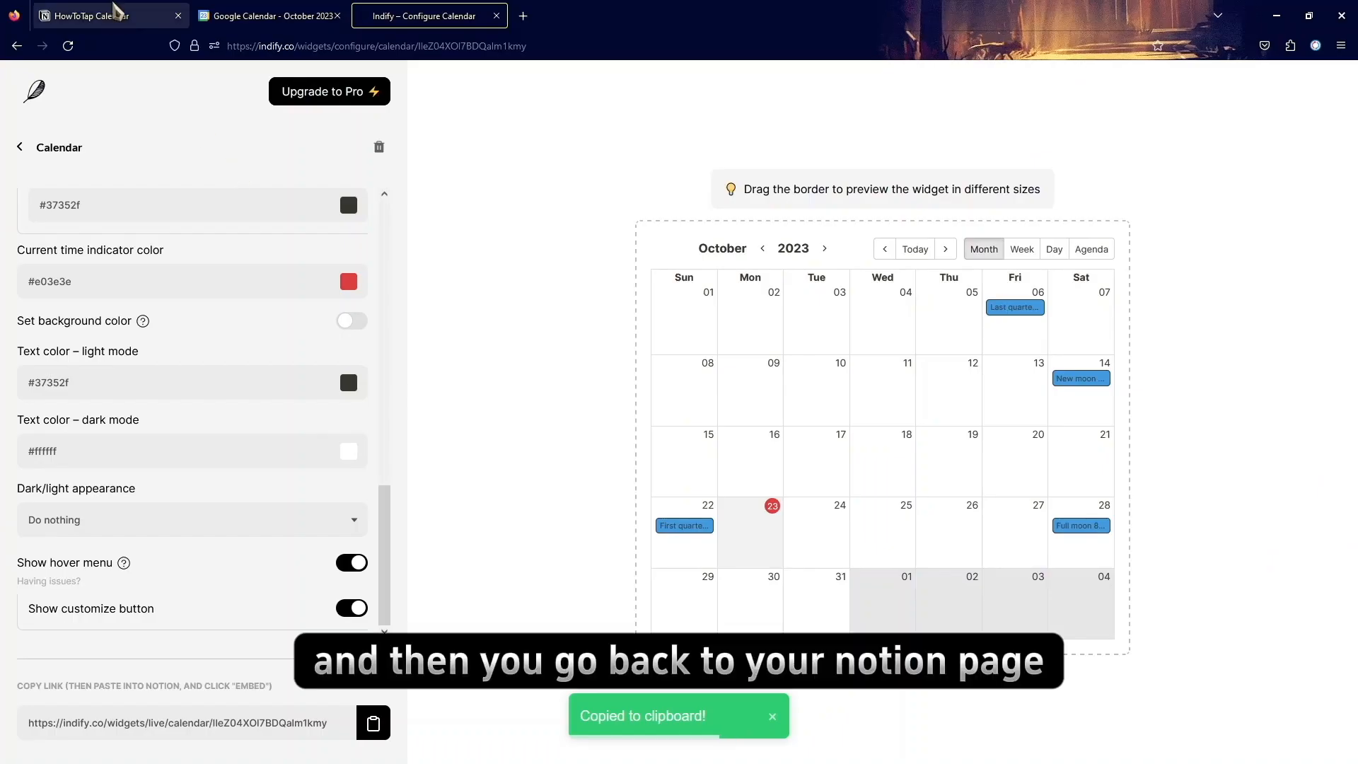
Embed the copied widget link in the HowToTap Calendar page in Notion and make the embed taller to show full week rows.
click(110, 11)
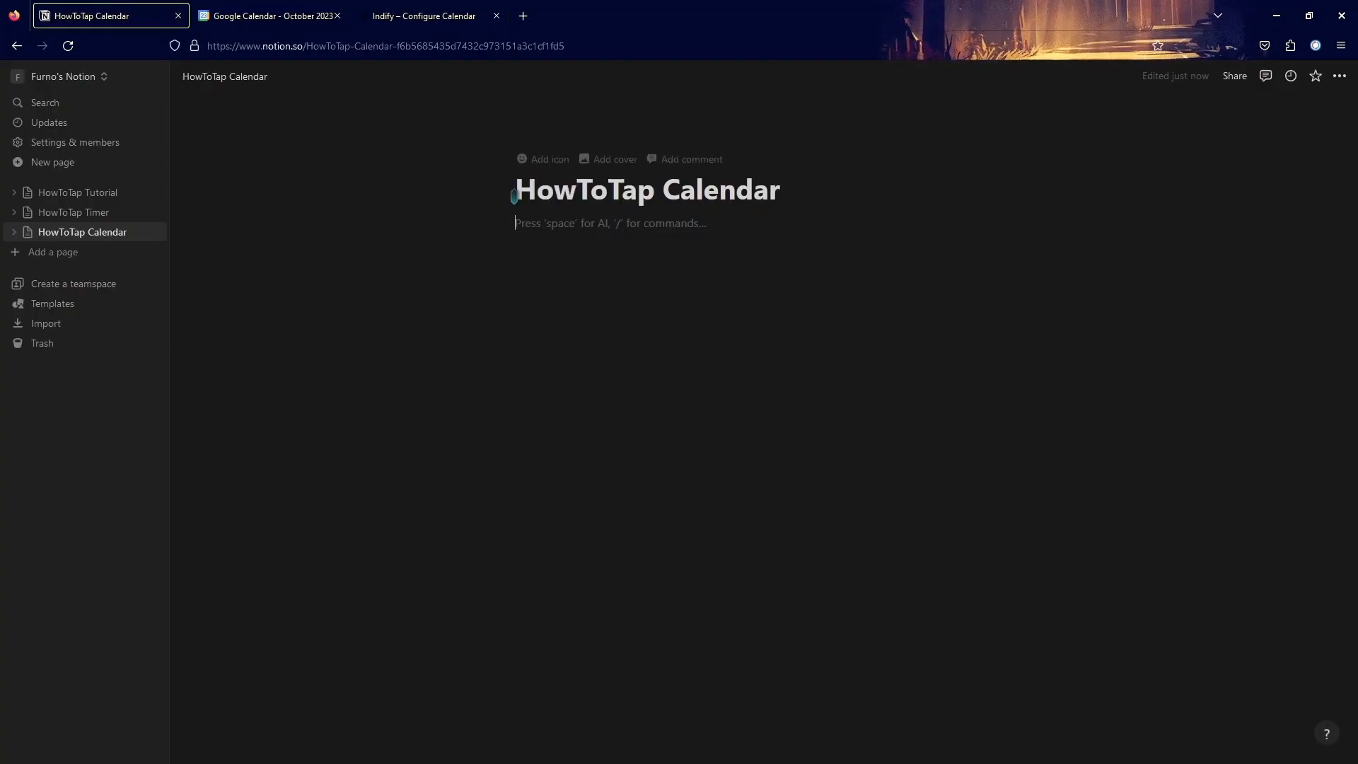
text(/)
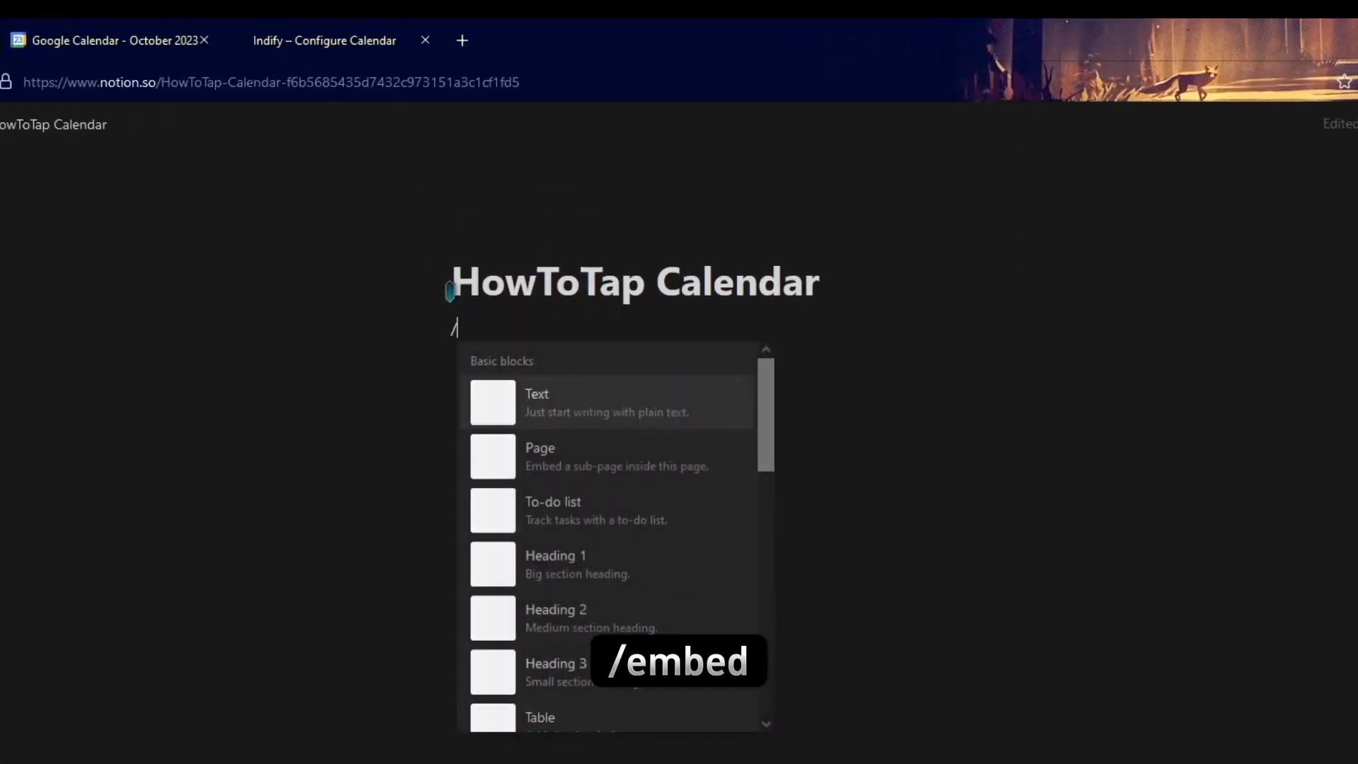
text(embed)
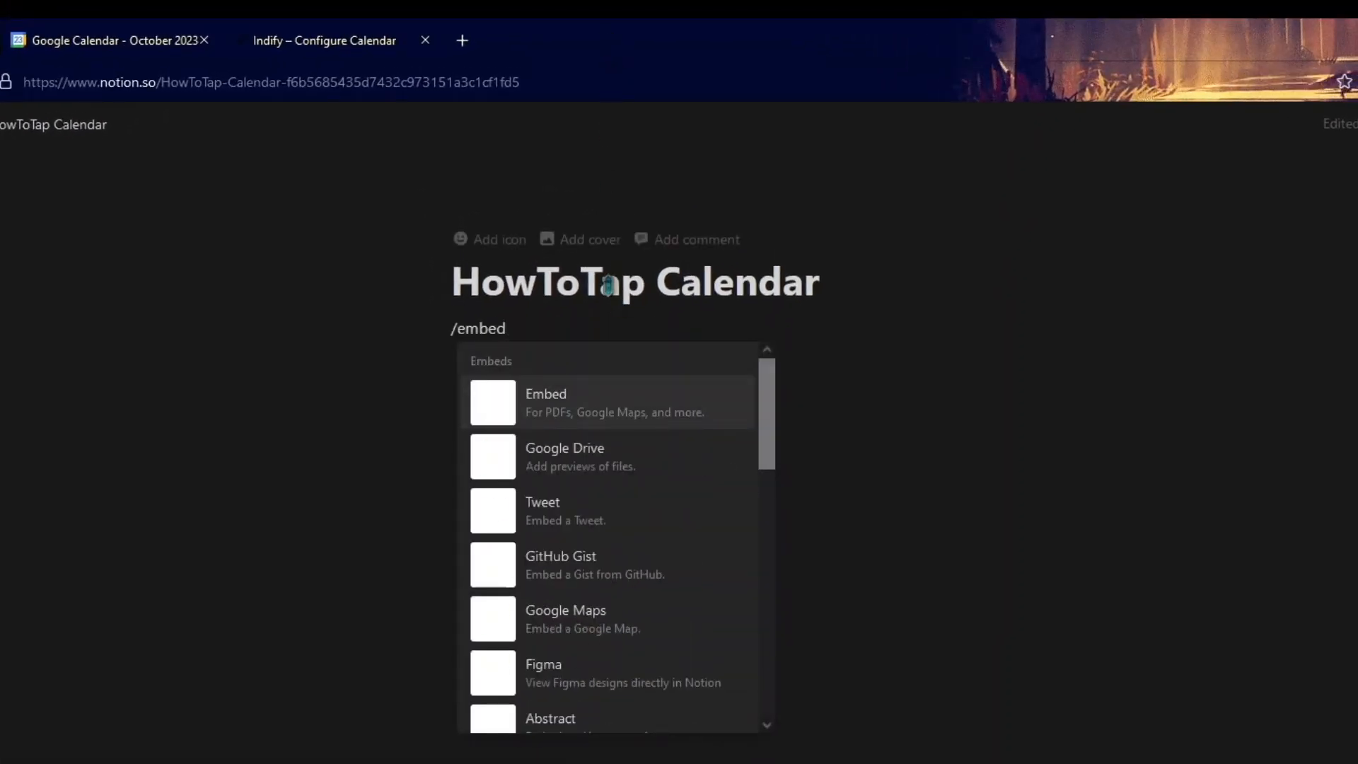
click(543, 408)
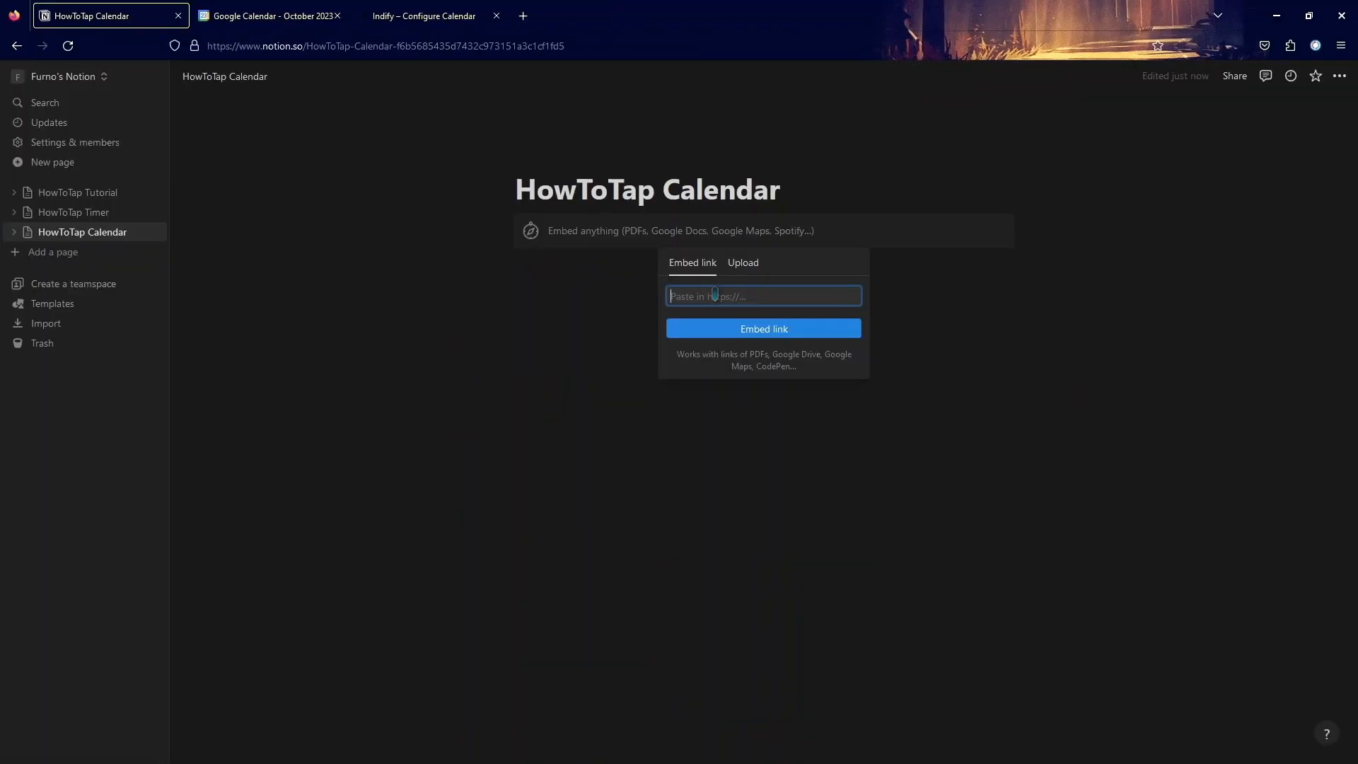
key(ctrl+v)
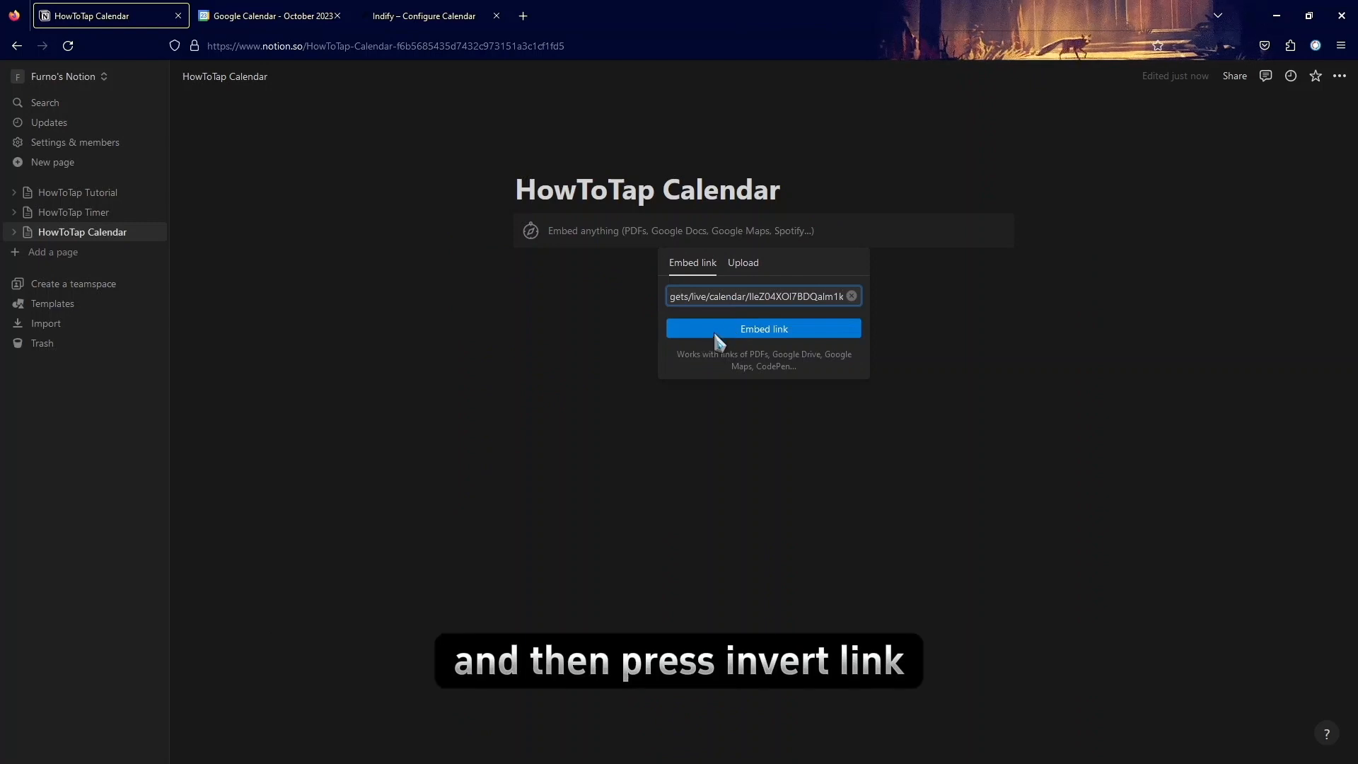
click(749, 335)
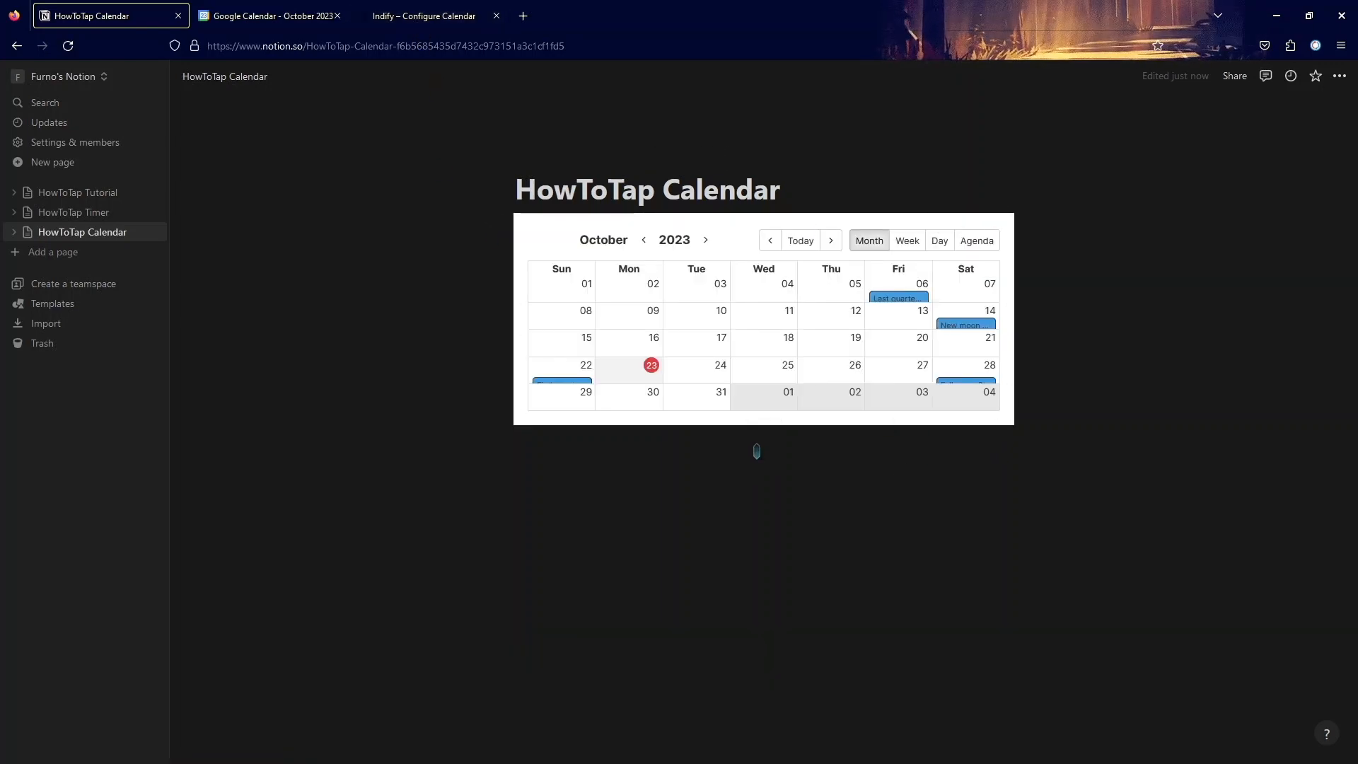
drag(764, 419, 781, 581)
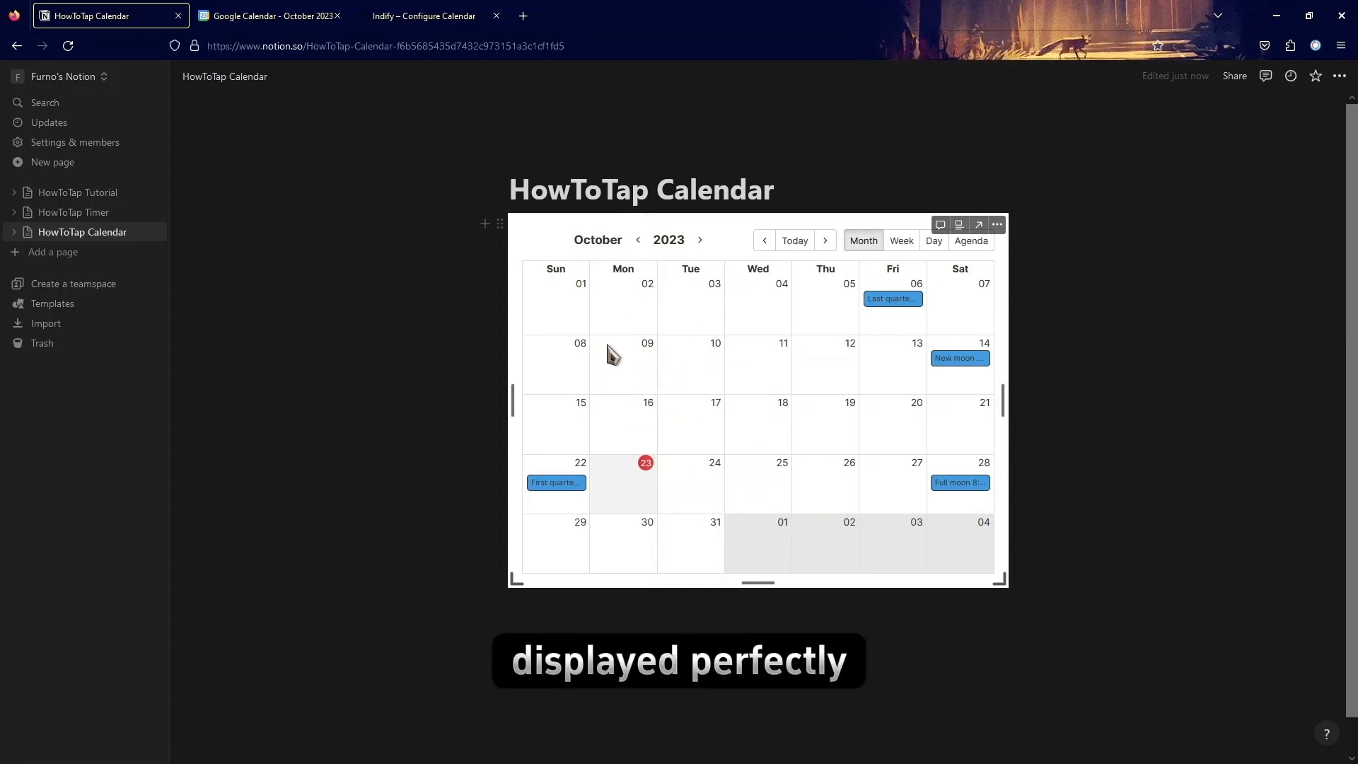
Return to the Indify widget configuration and set the source calendar to Holidays in Ireland.
click(434, 15)
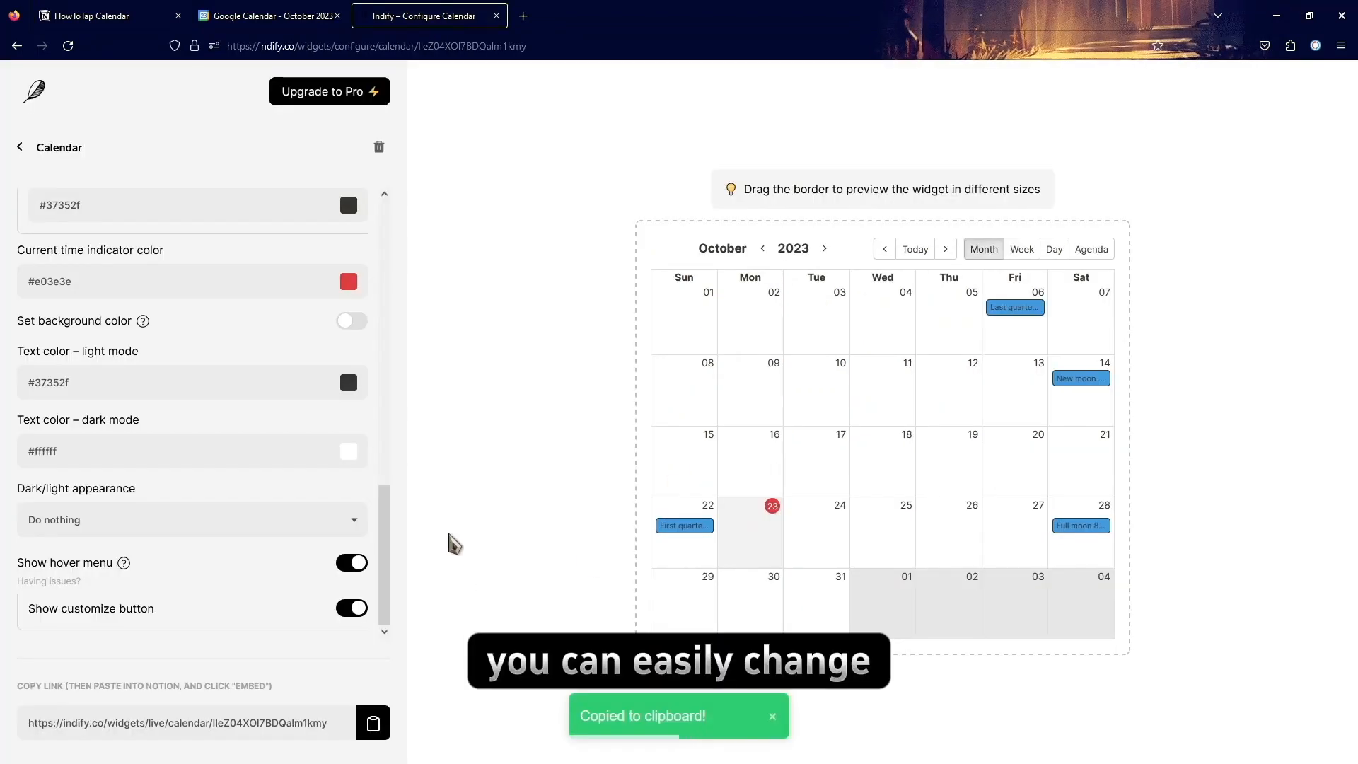
scroll(257, 421, up, 10)
scroll(253, 413, up, 3)
scroll(264, 364, up, 5)
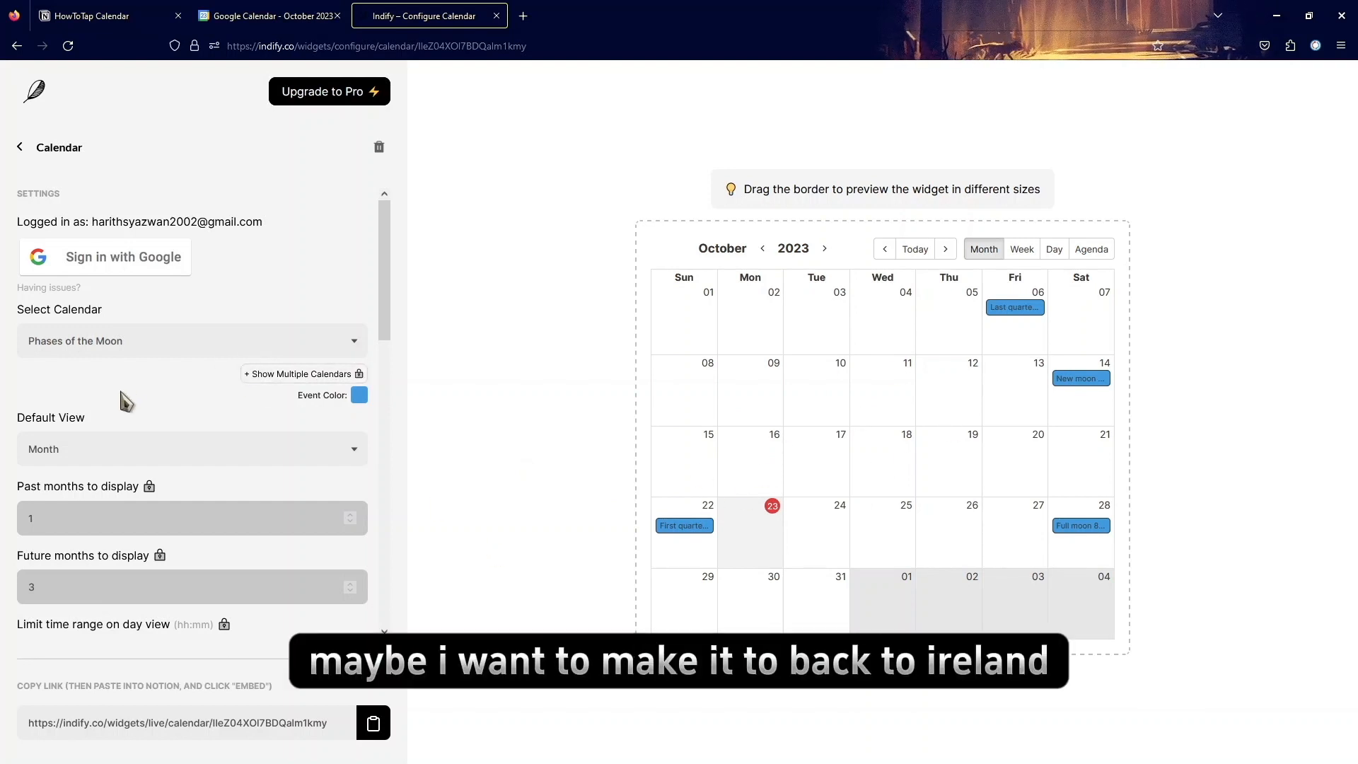
click(83, 462)
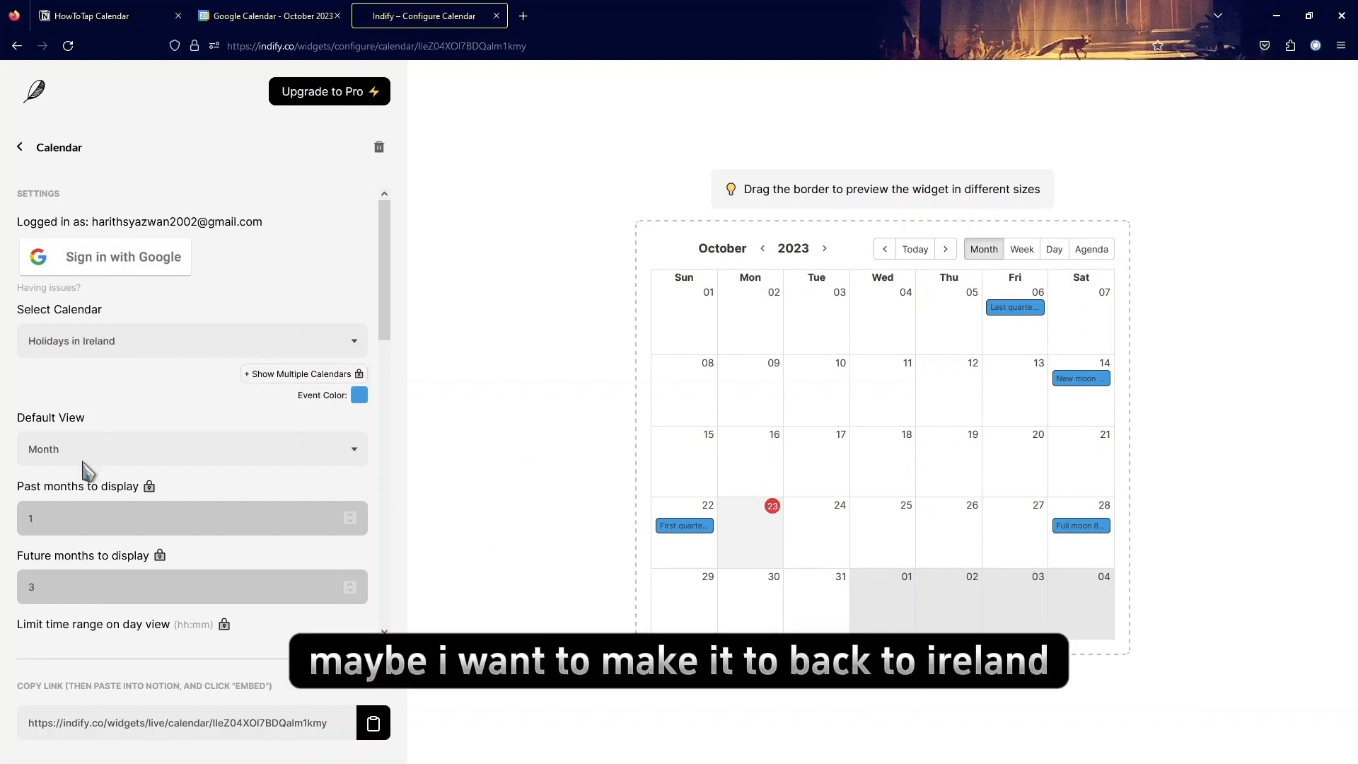
Set the current time indicator color to yellow #dfab01 and the event border color to red #e03e3e.
scroll(298, 459, down, 8)
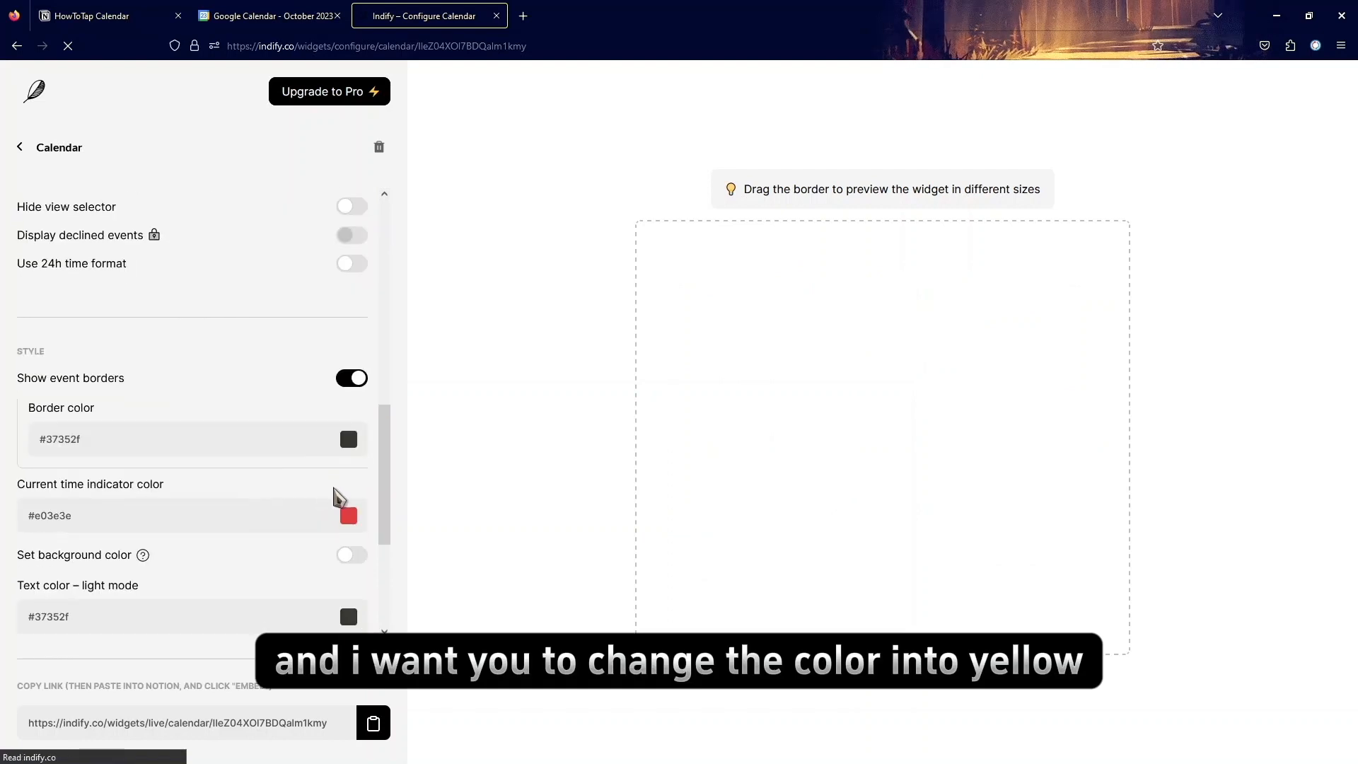
click(357, 517)
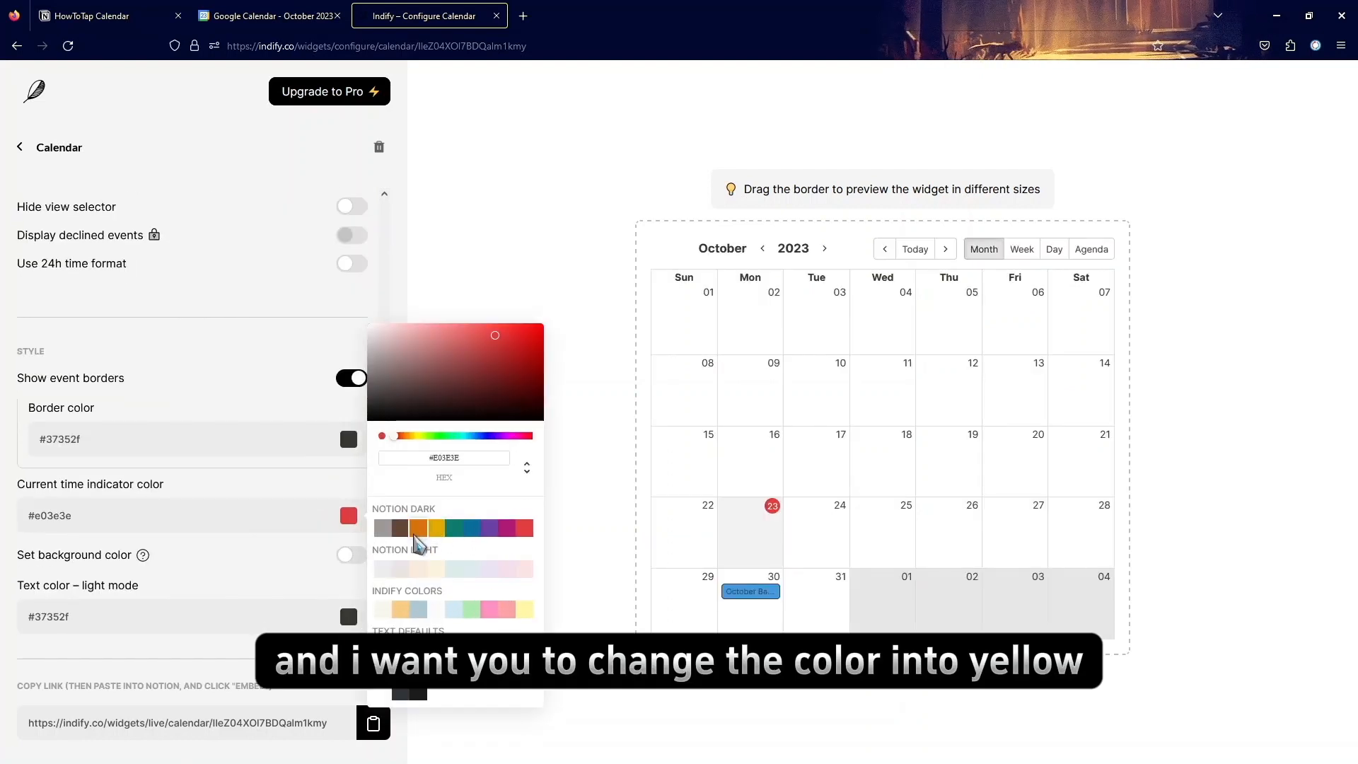
click(437, 530)
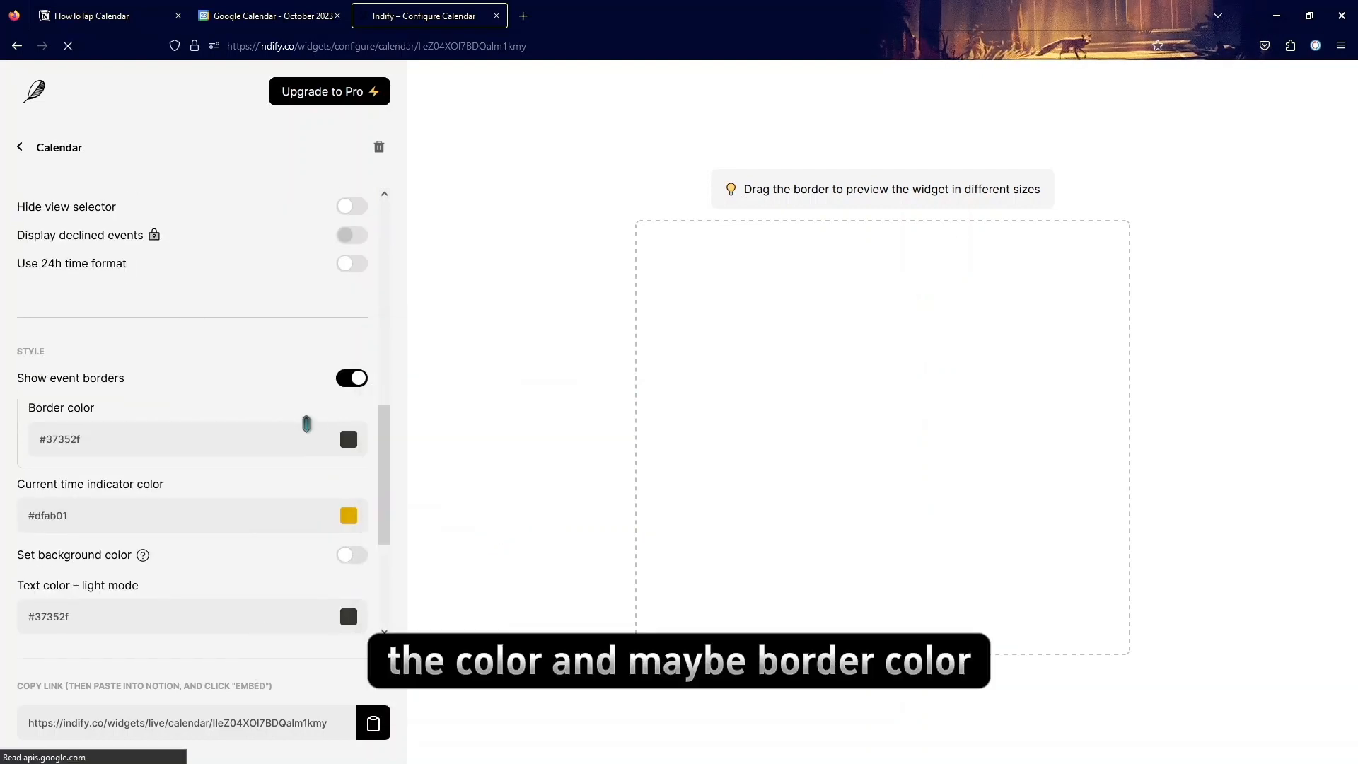
click(350, 441)
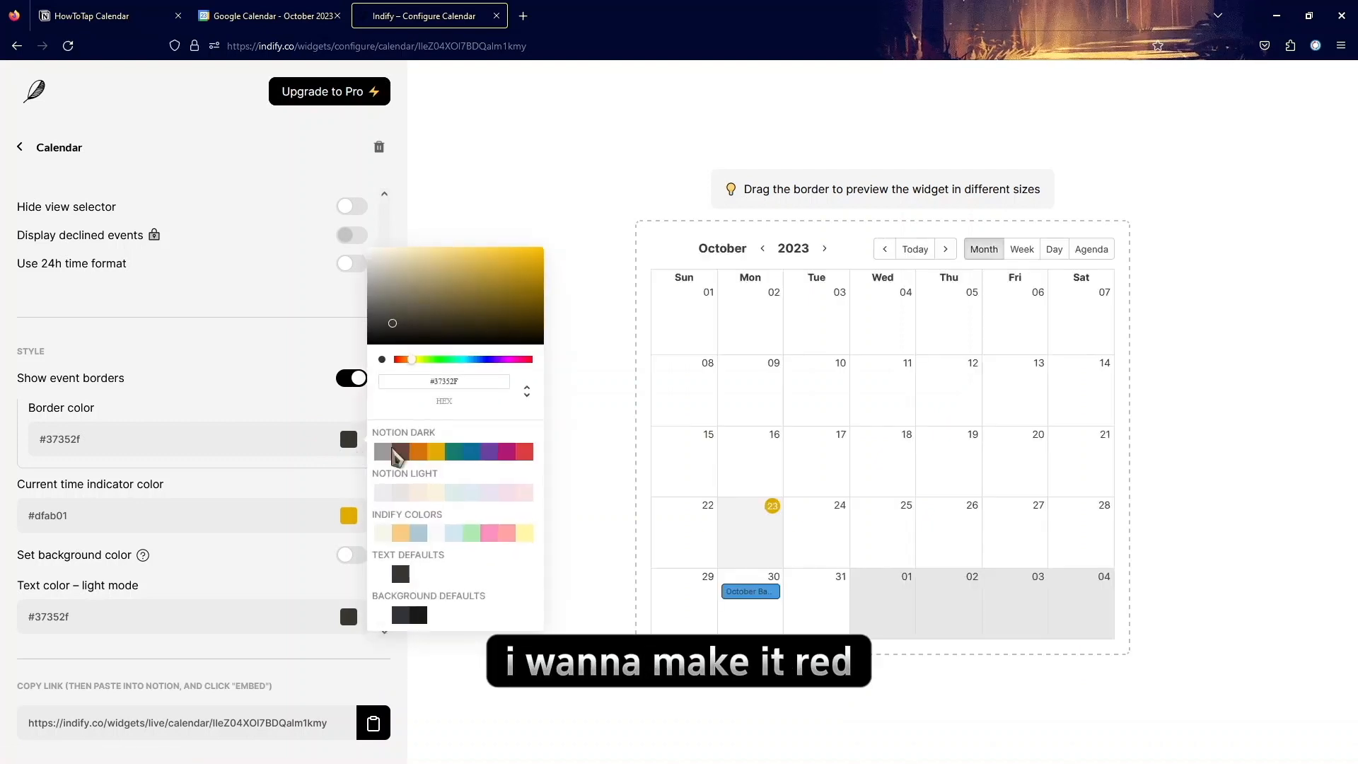
click(527, 454)
Reload the HowToTap Calendar page in Notion and check the embedded calendar against the widget configuration in Indify.
click(159, 13)
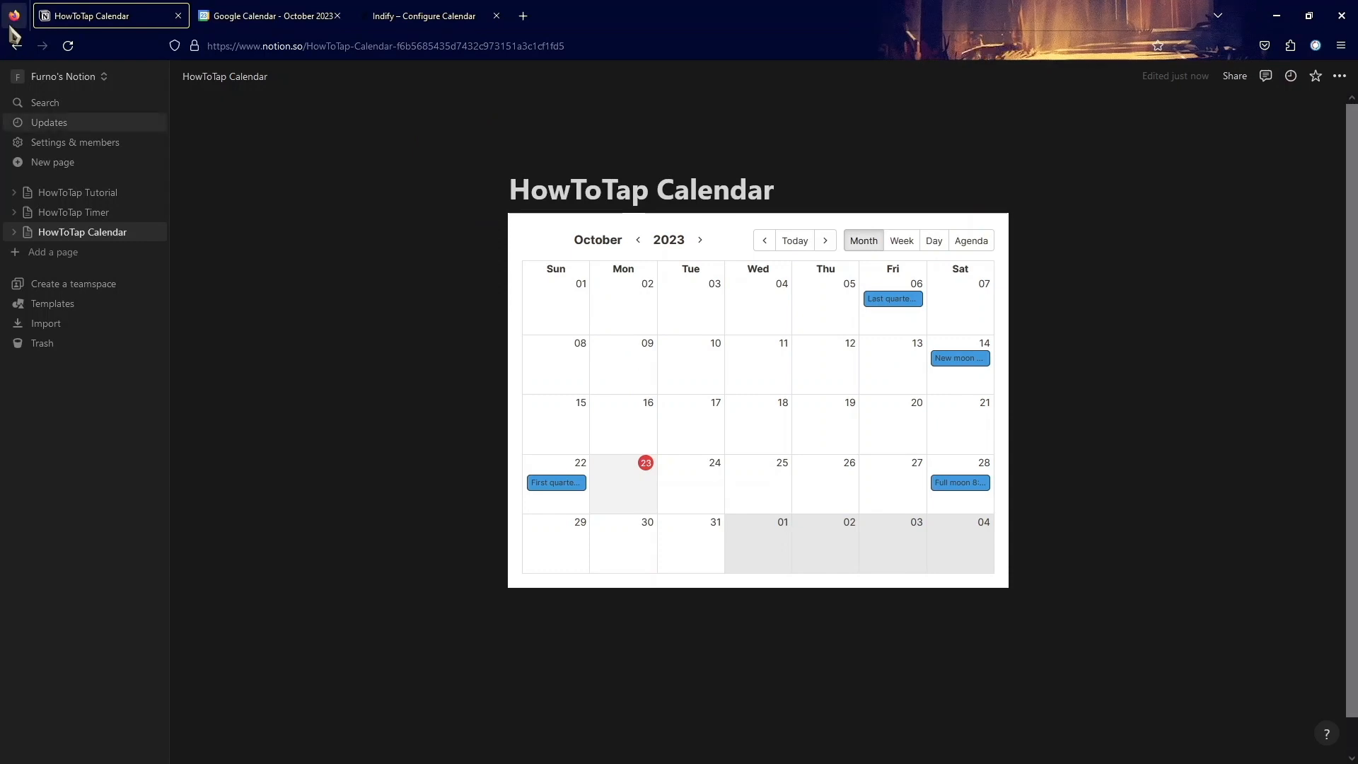
click(69, 47)
click(424, 15)
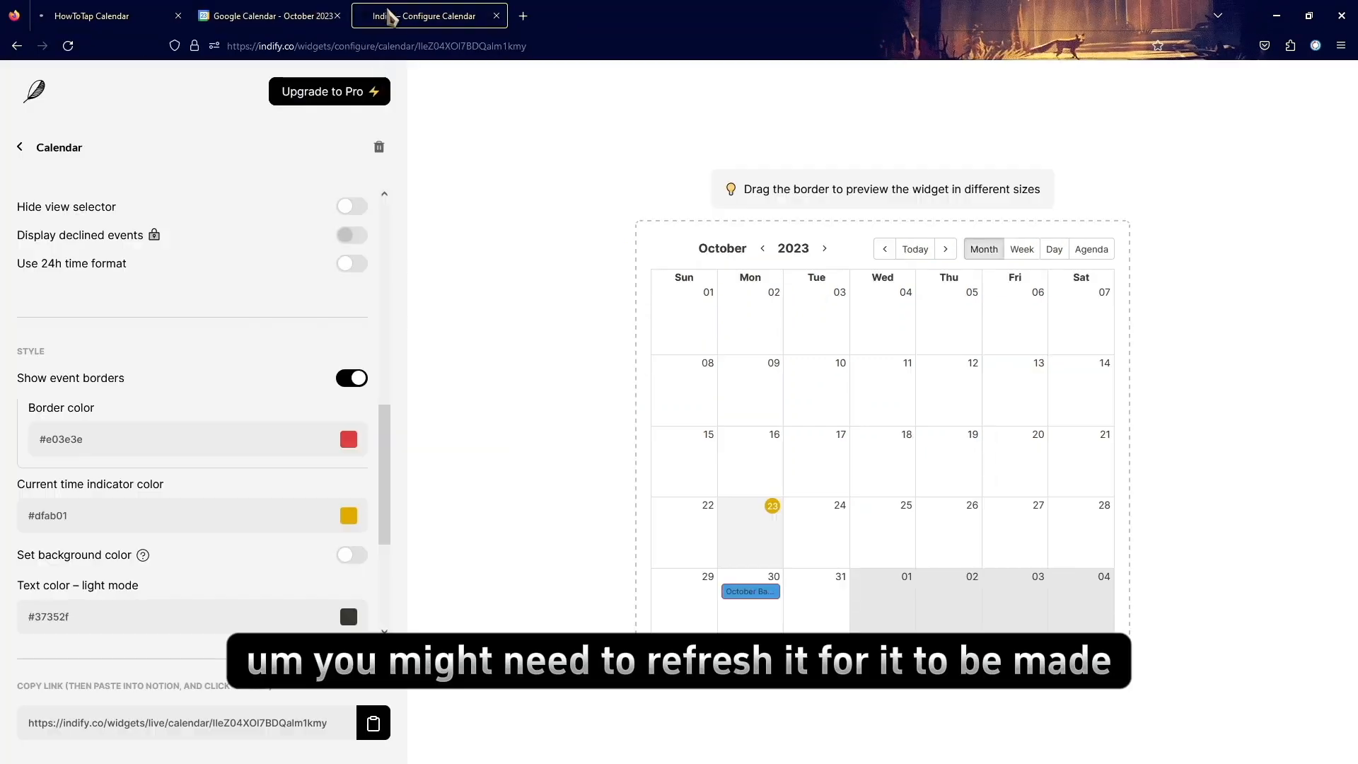
click(87, 16)
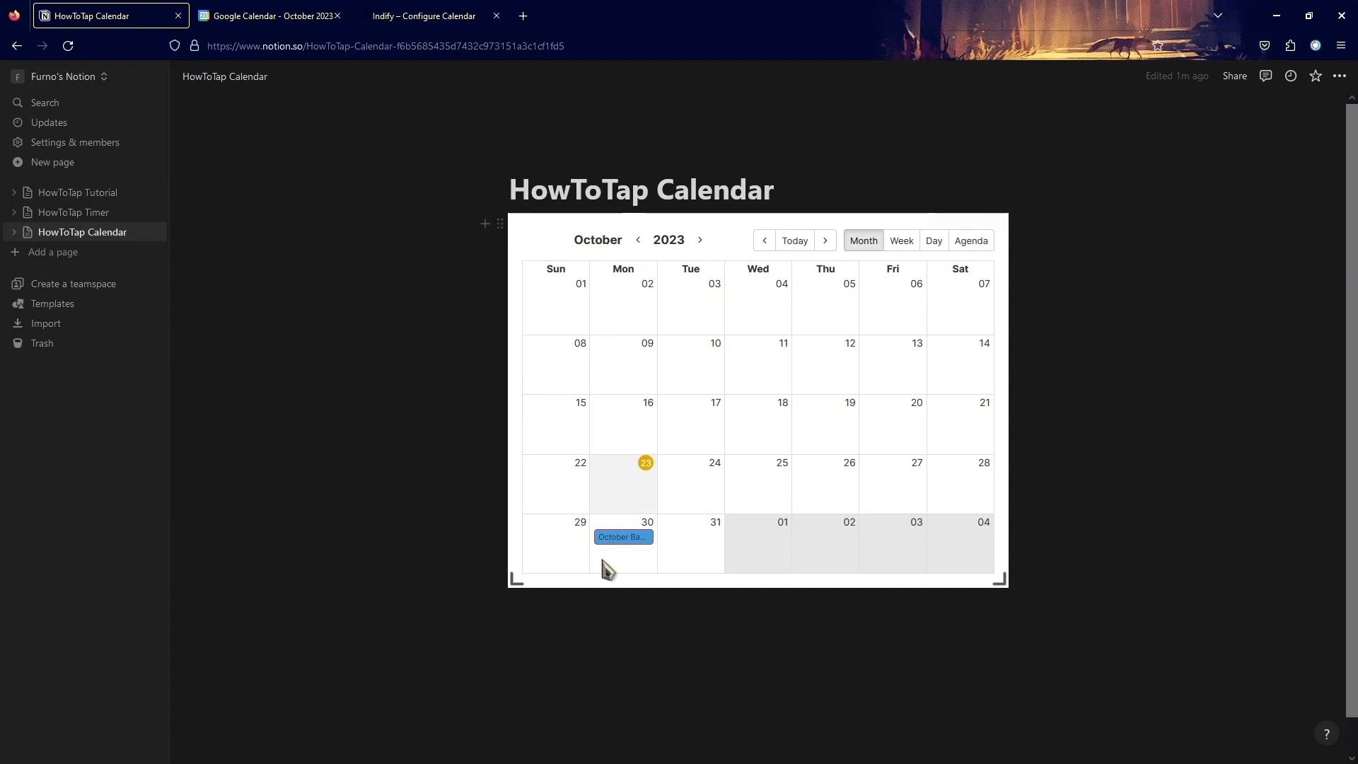